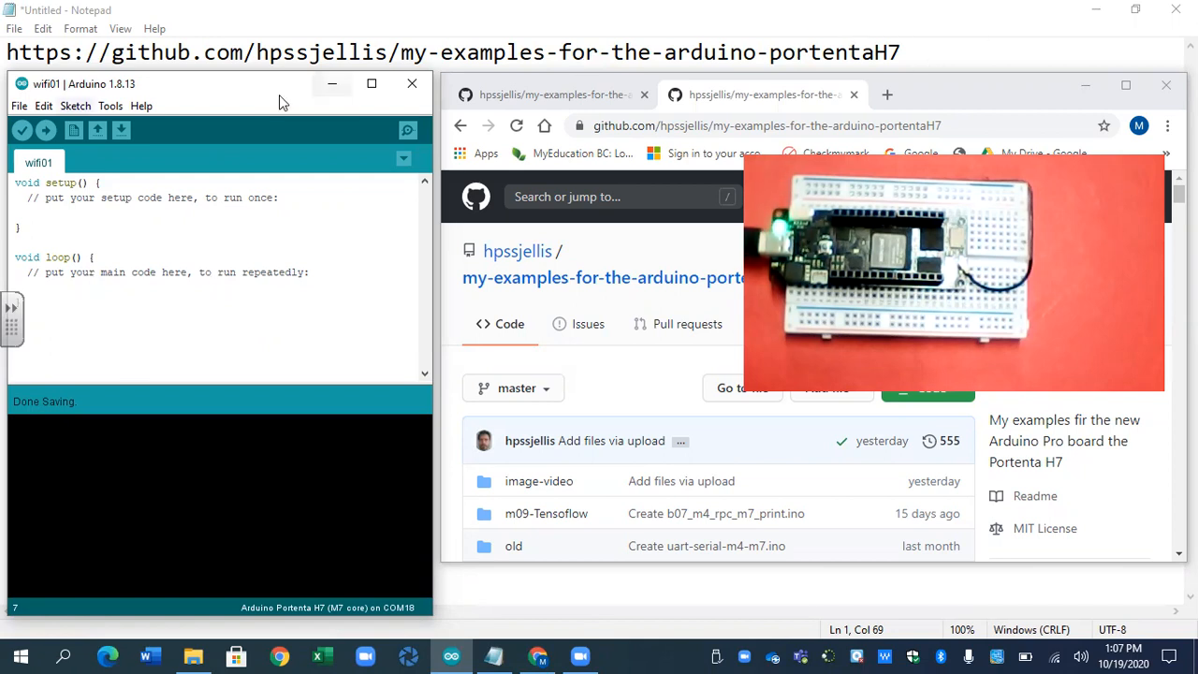
Close the duplicate repository tab and open my05-Web-server.ino from the GitHub file list
left_click(946, 90)
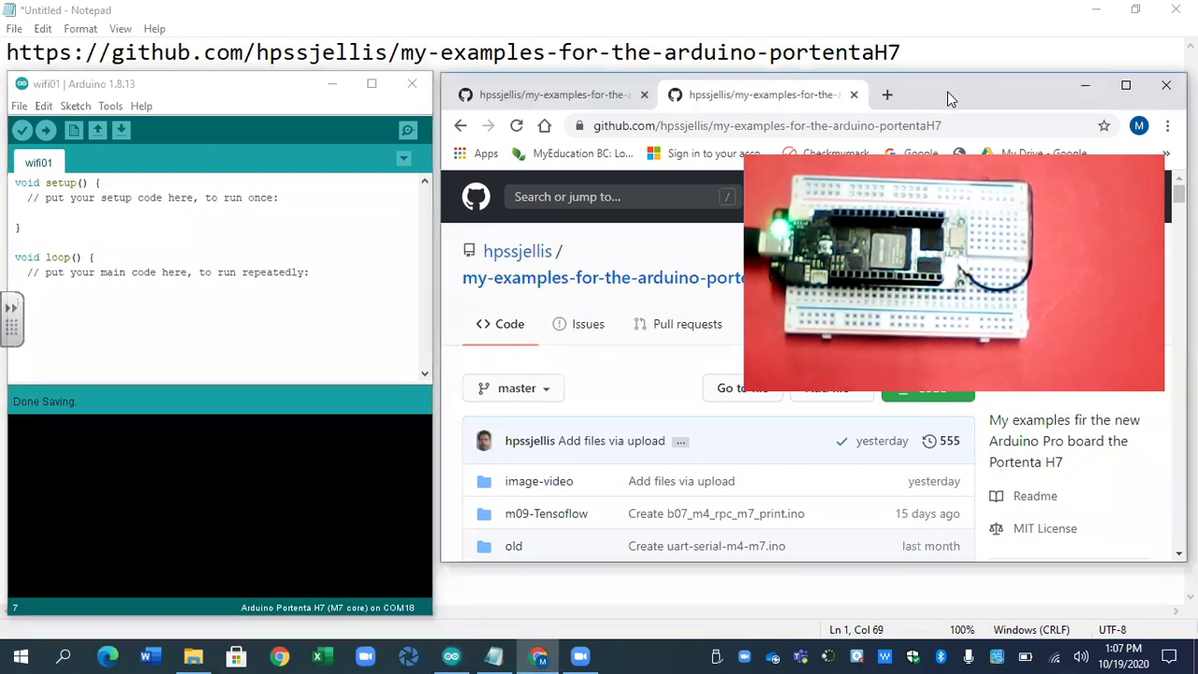
left_click(854, 94)
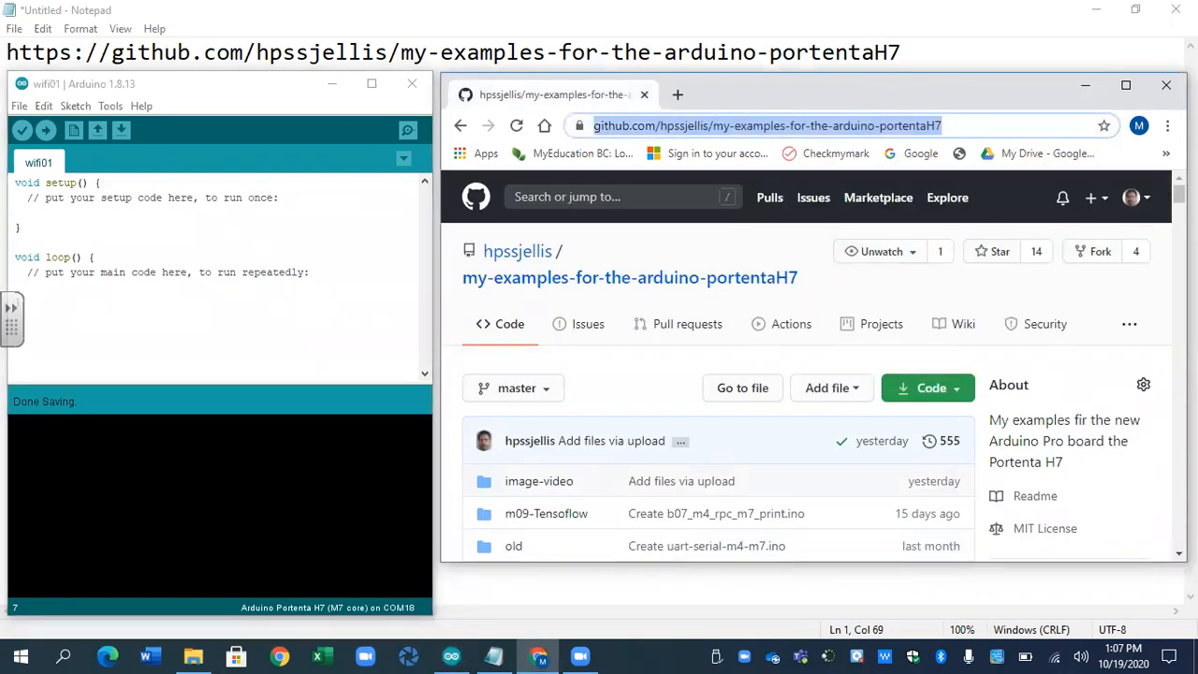
left_click_drag(1178, 193, 1178, 222)
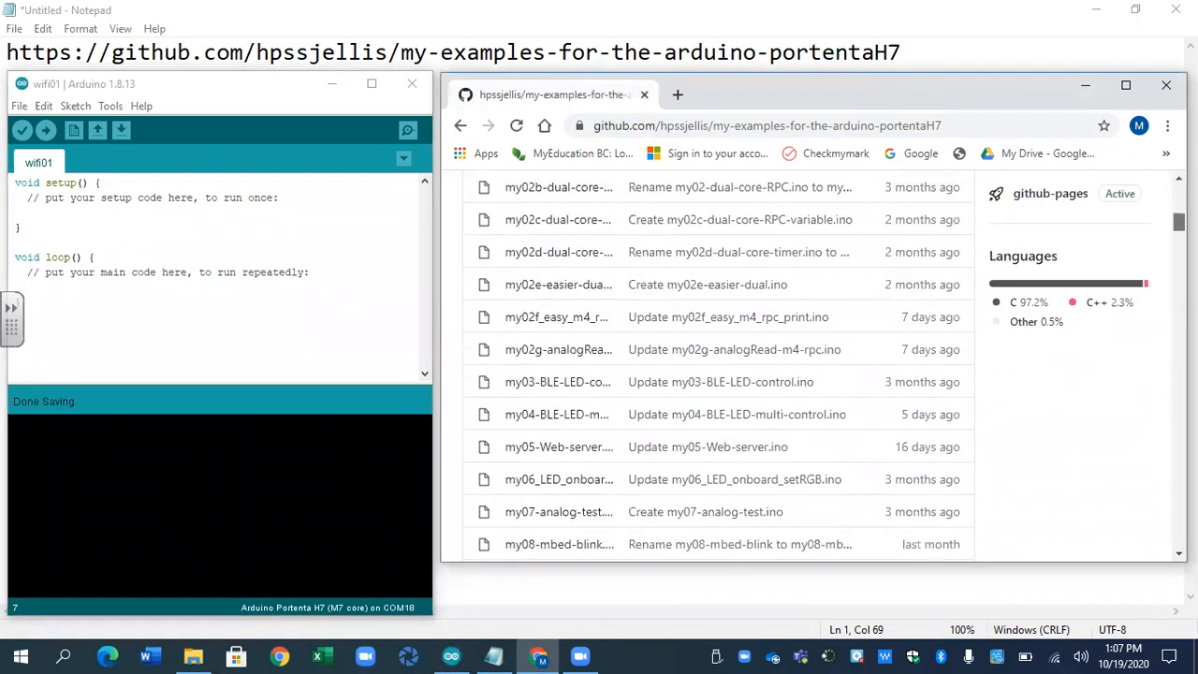
left_click(546, 449)
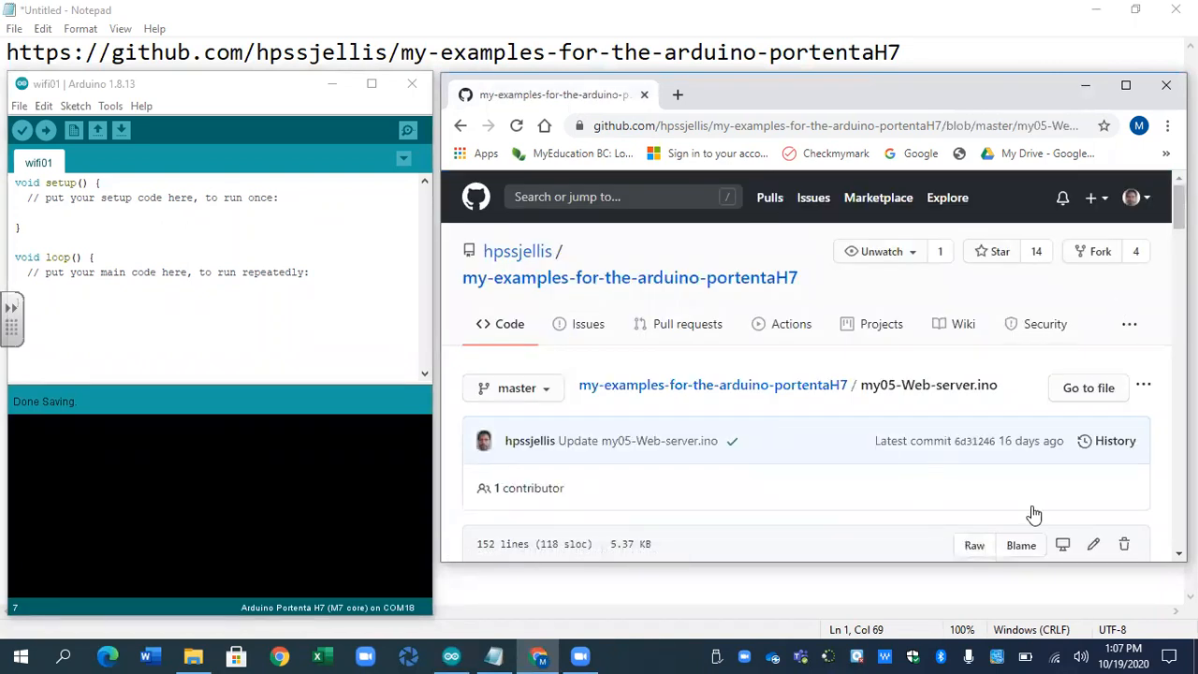
Show the raw my05-Web-server.ino code and select all of it for copying
left_click(974, 544)
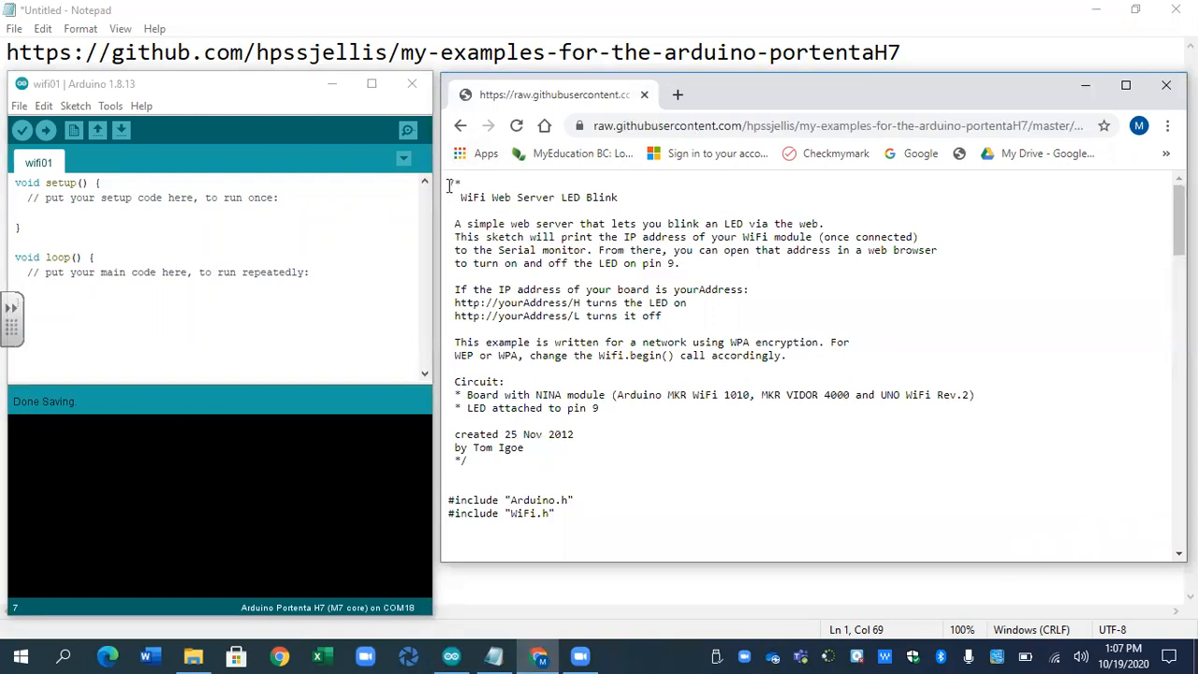
key("ctrl+a")
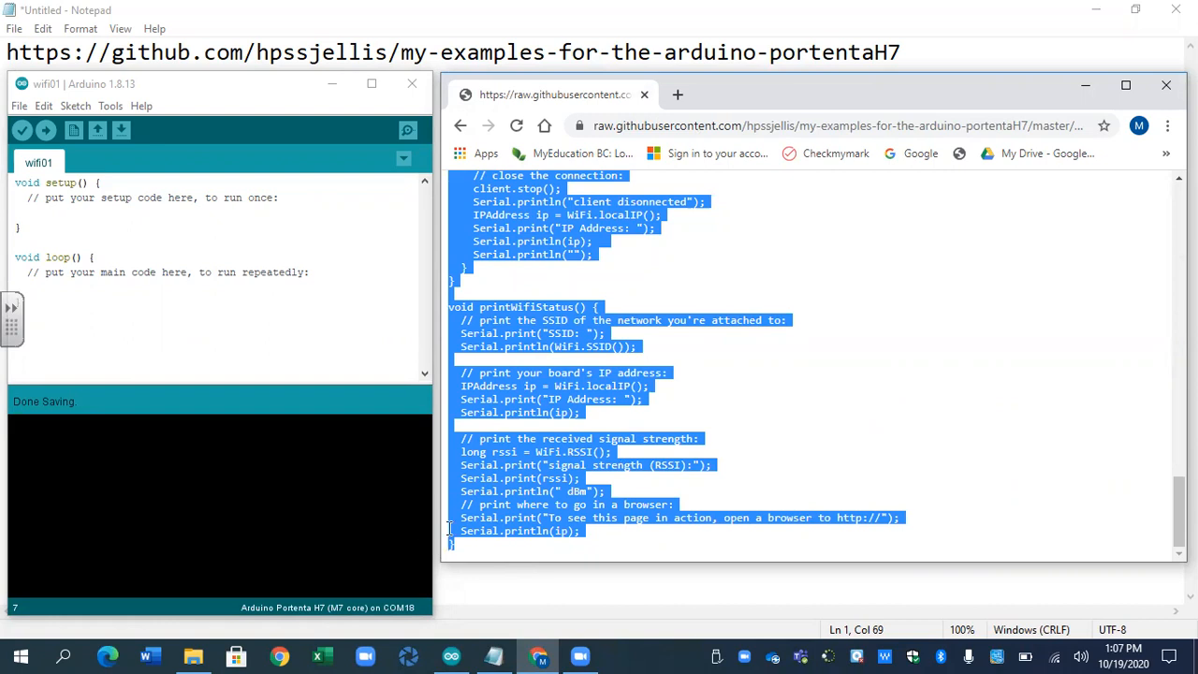
Replace the empty wifi01 sketch code with the pasted web server code
left_click(136, 318)
key("ctrl+a")
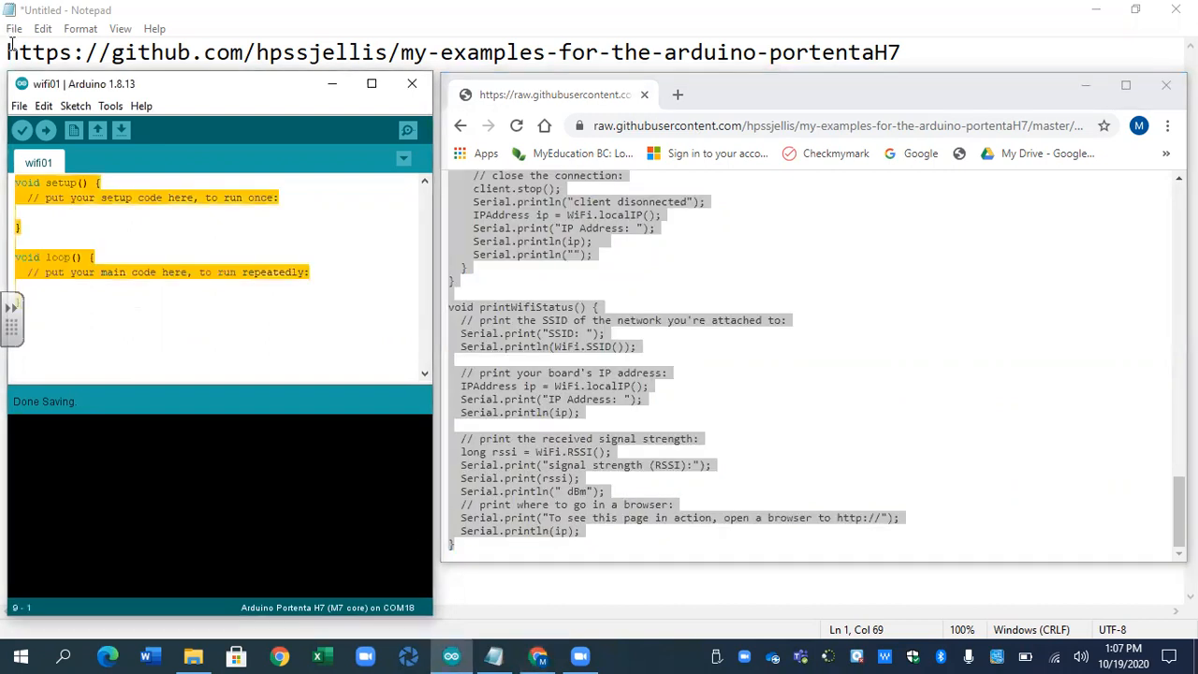
key("BackSpace")
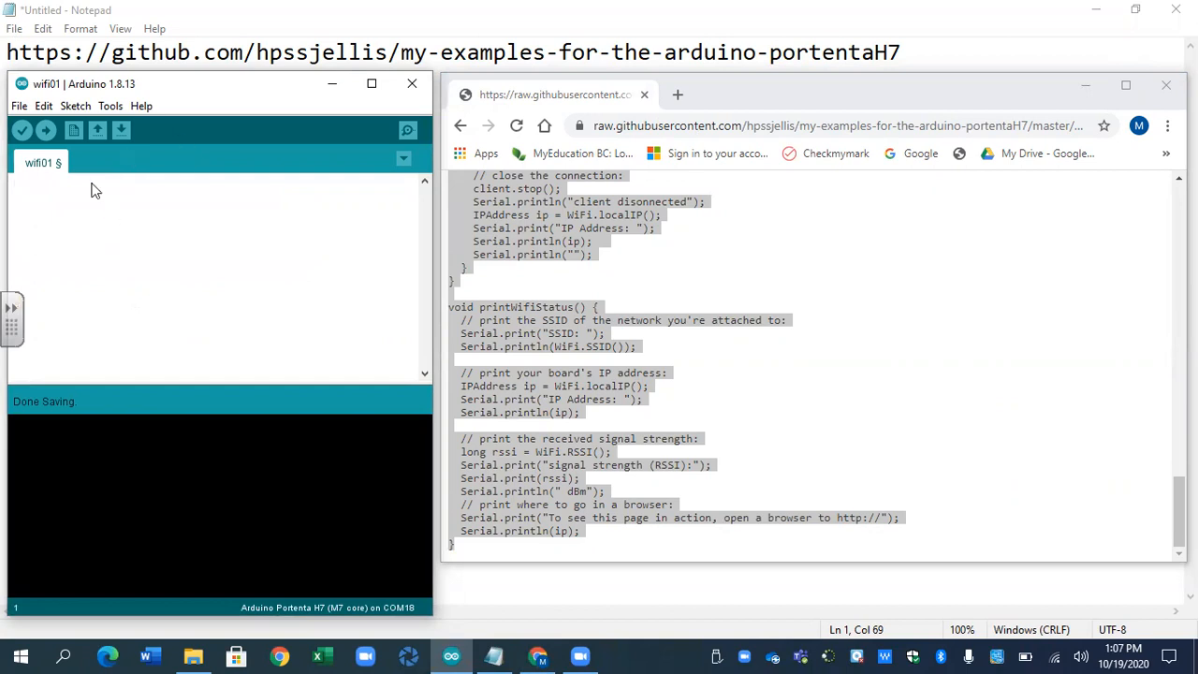
key("ctrl+v")
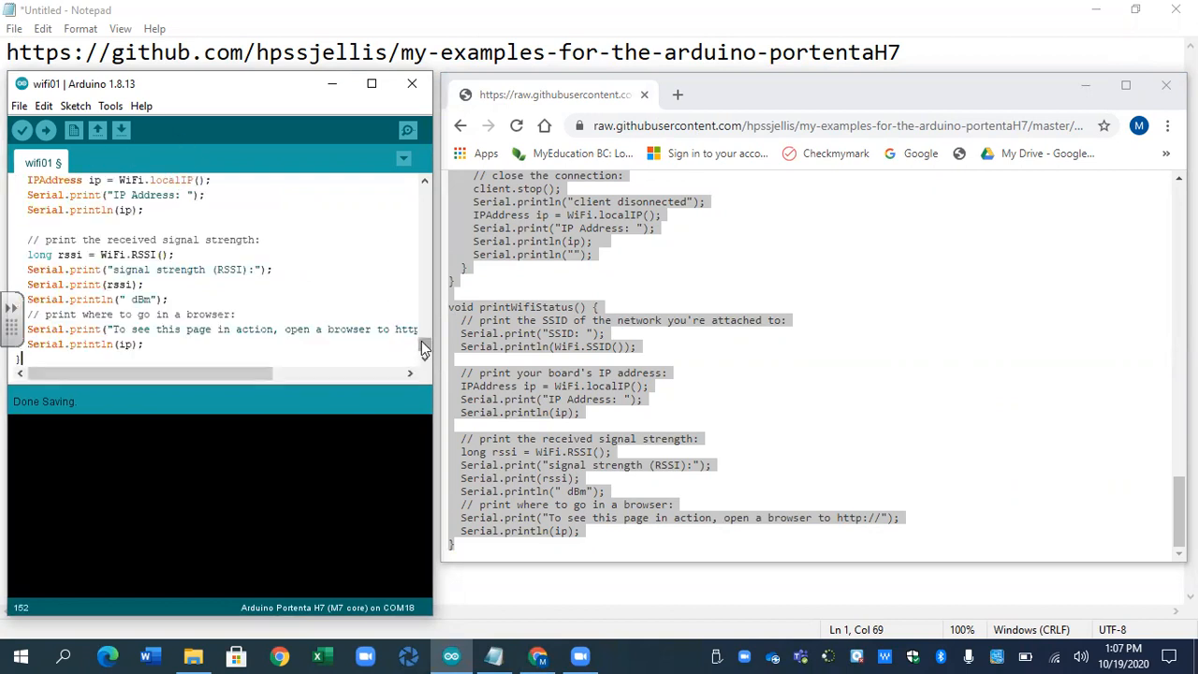
mouse_move(421, 340)
left_mouse_down()
mouse_move(414, 190)
mouse_move(423, 227)
left_mouse_up()
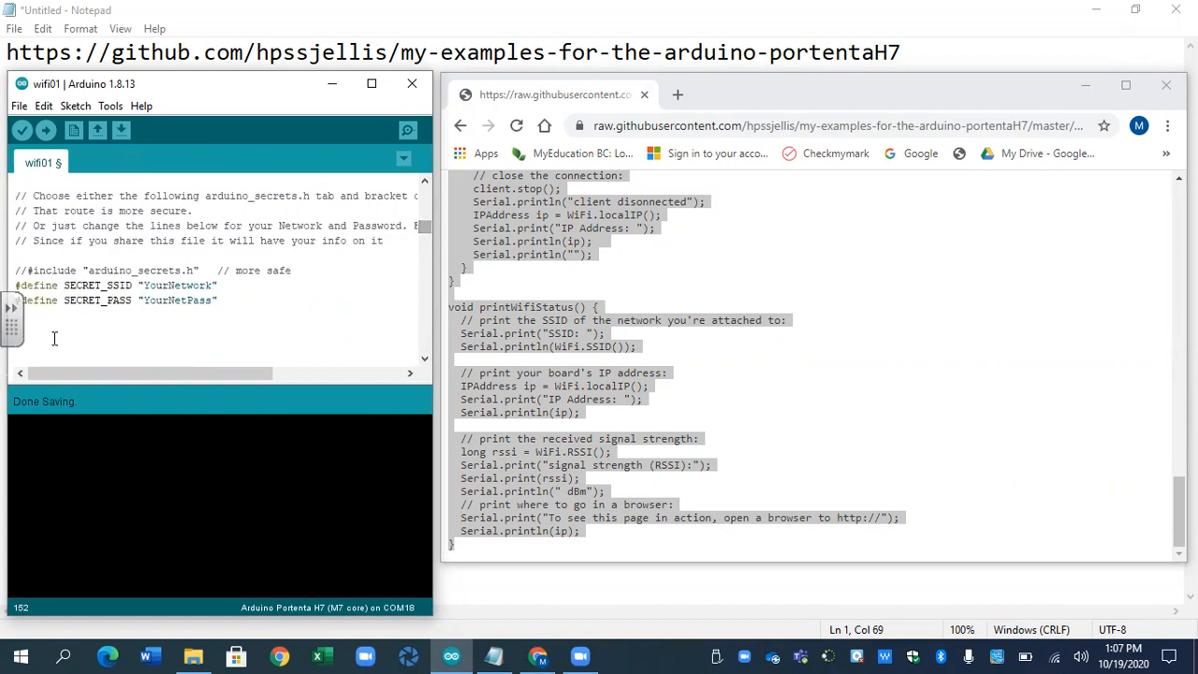
Select the arduino_secrets.h file name in the secrets comment for copying
left_click_drag(11, 326, 11, 479)
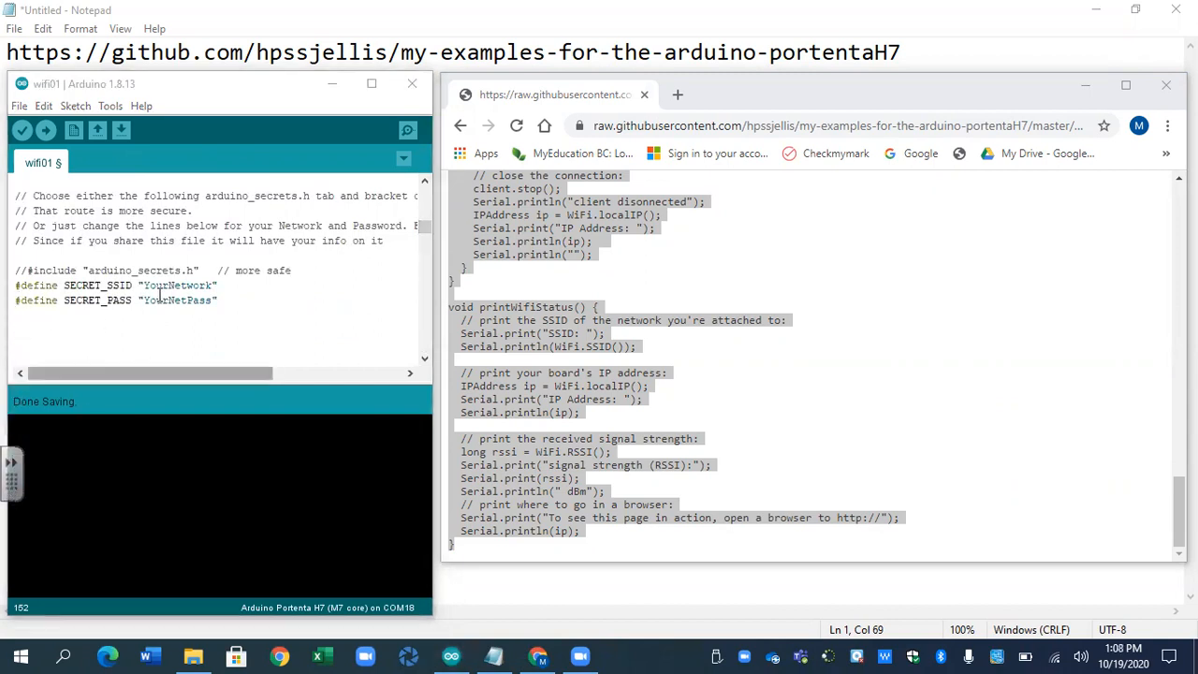
left_click_drag(196, 270, 77, 270)
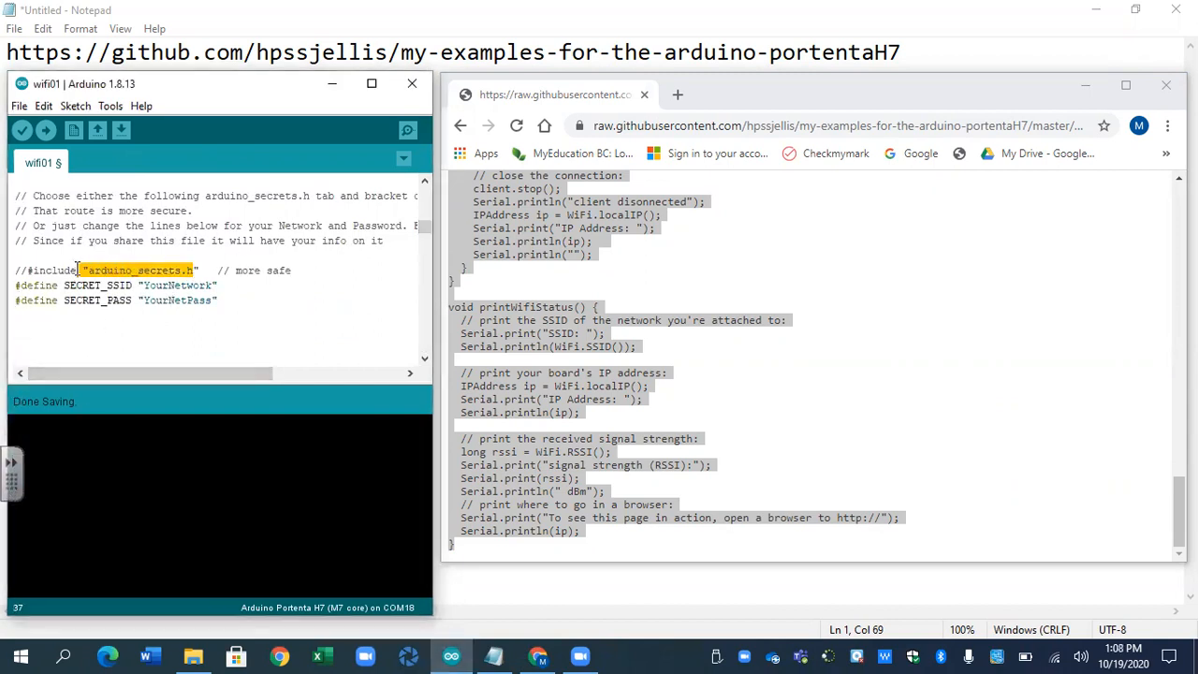
left_click(95, 270)
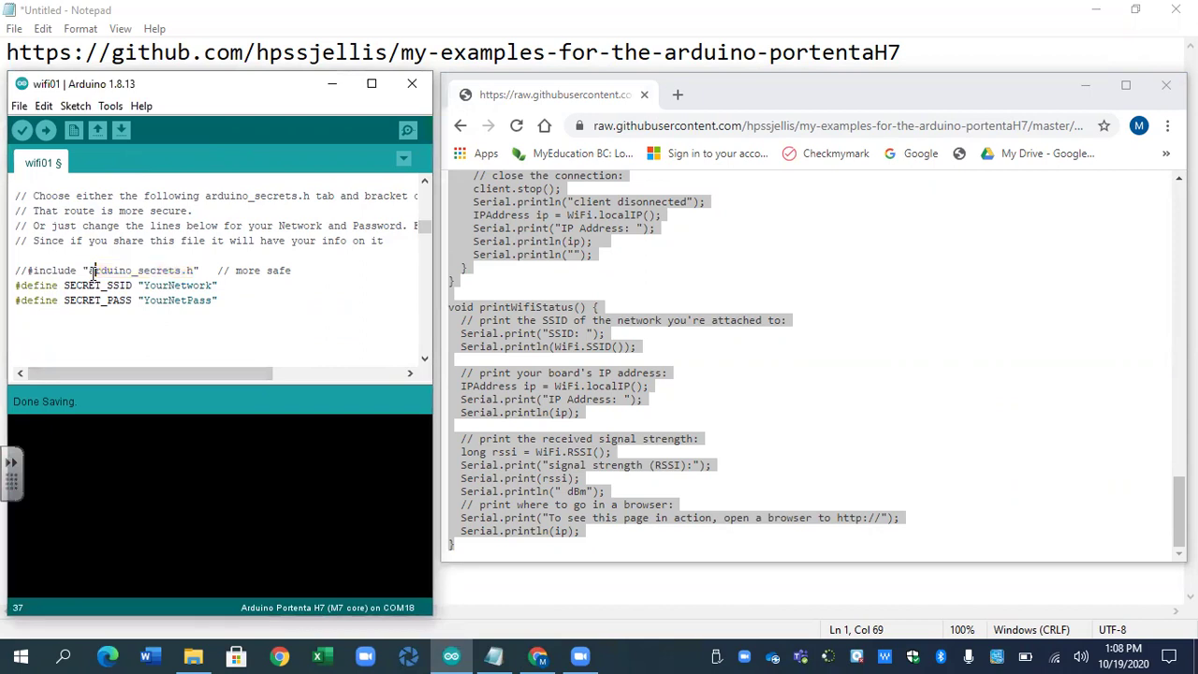
left_click(191, 270)
left_click_drag(194, 271, 91, 270)
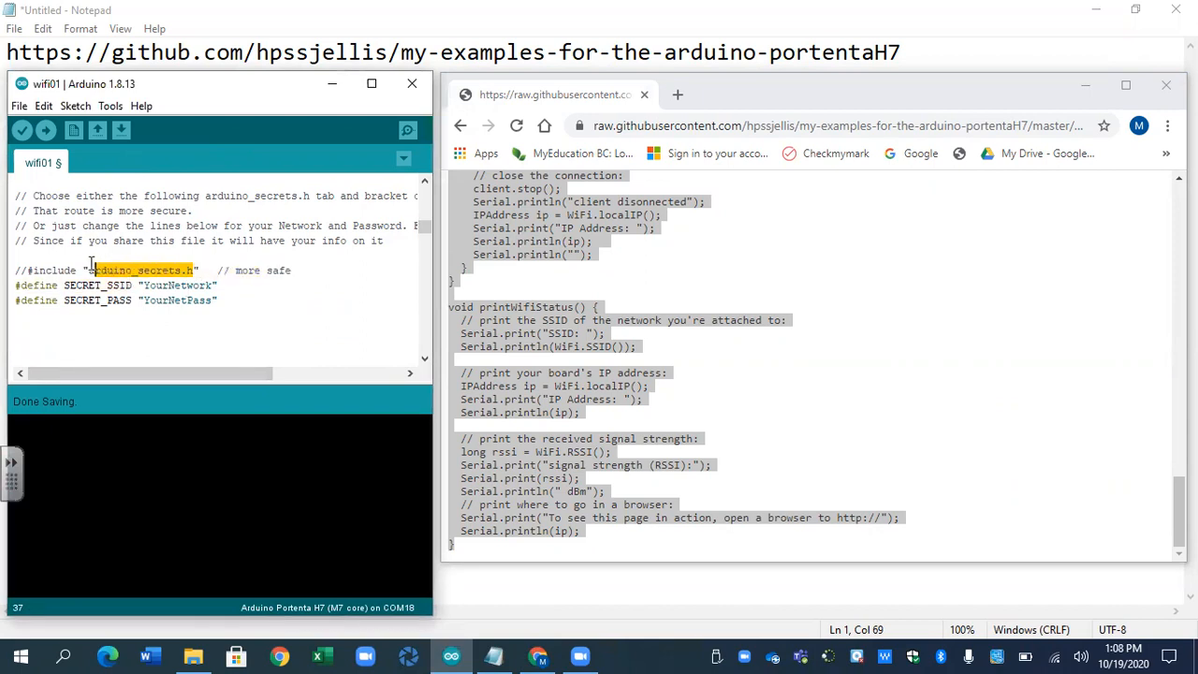
Create a new sketch file named arduino_secrets.h and return to the wifi01 tab
left_click(405, 157)
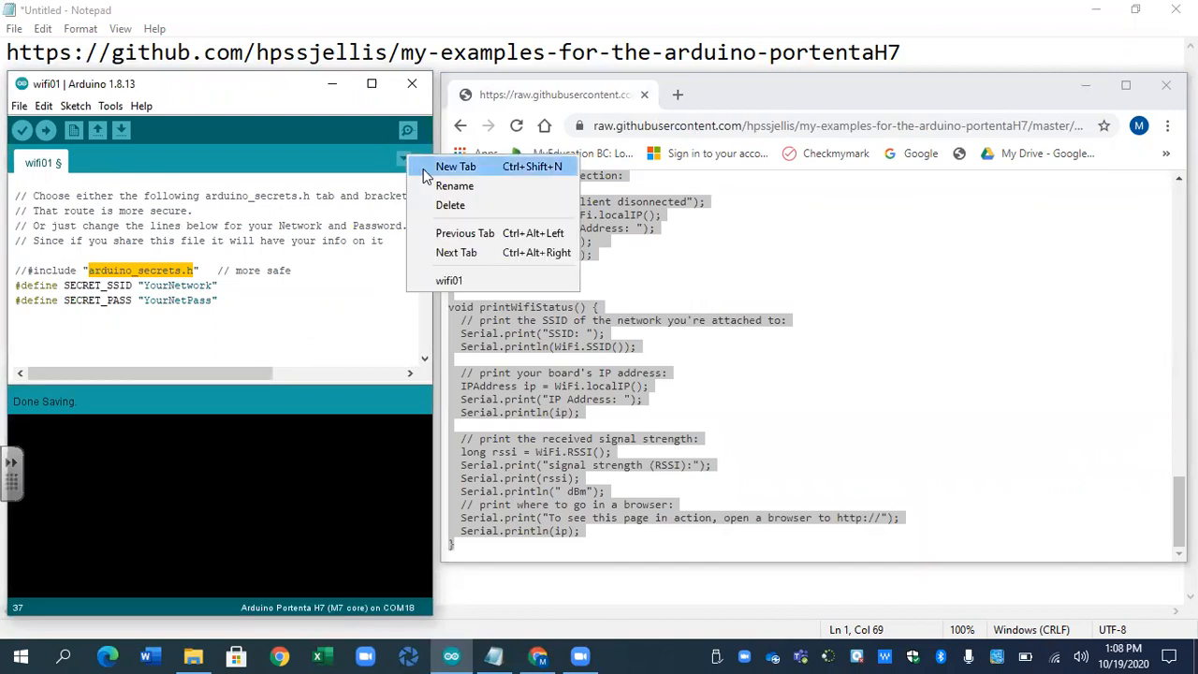
left_click(468, 166)
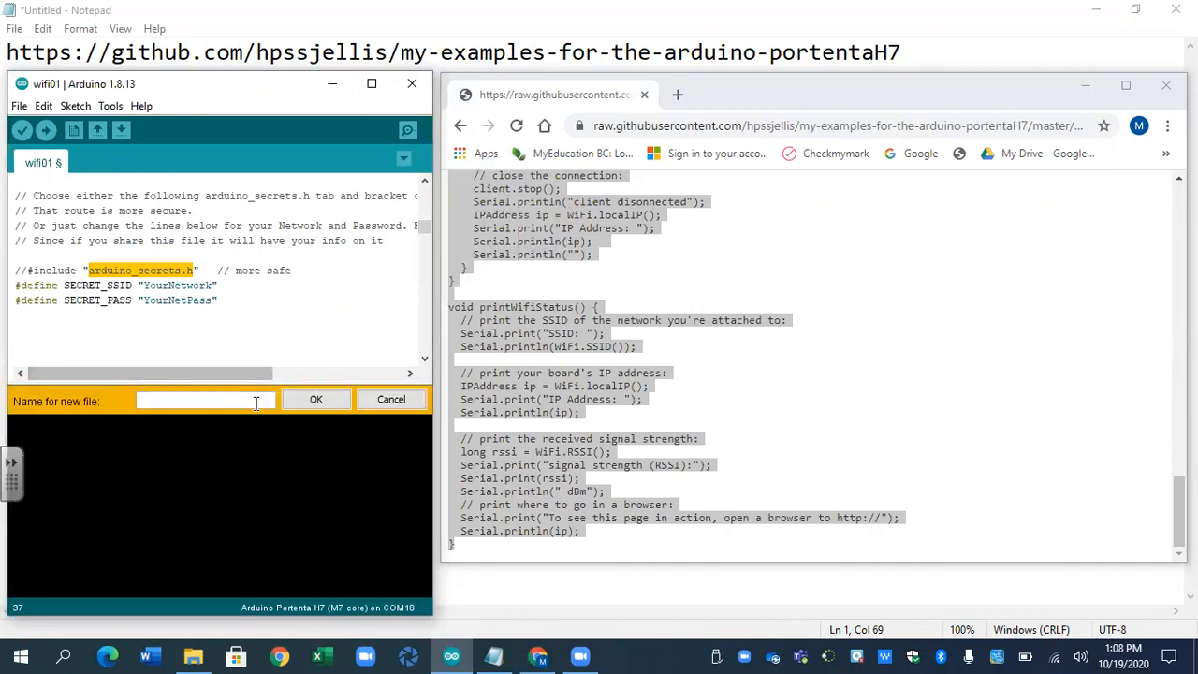
type("arduino_secrets.h")
left_click(320, 396)
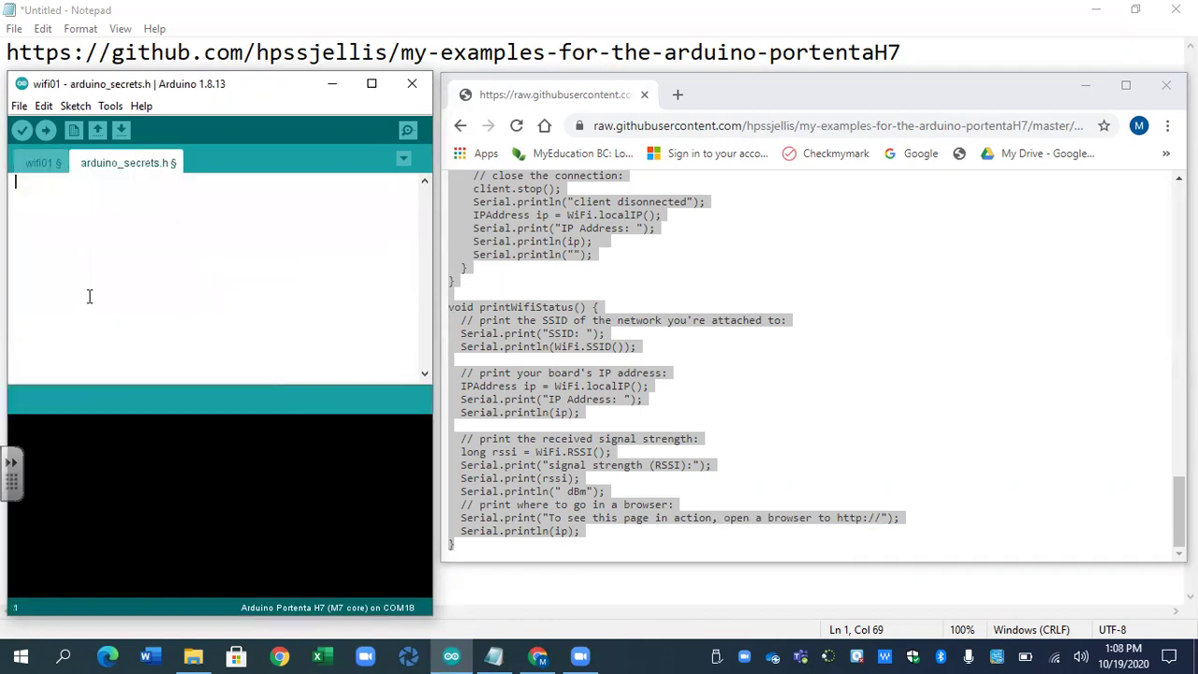
left_click(38, 165)
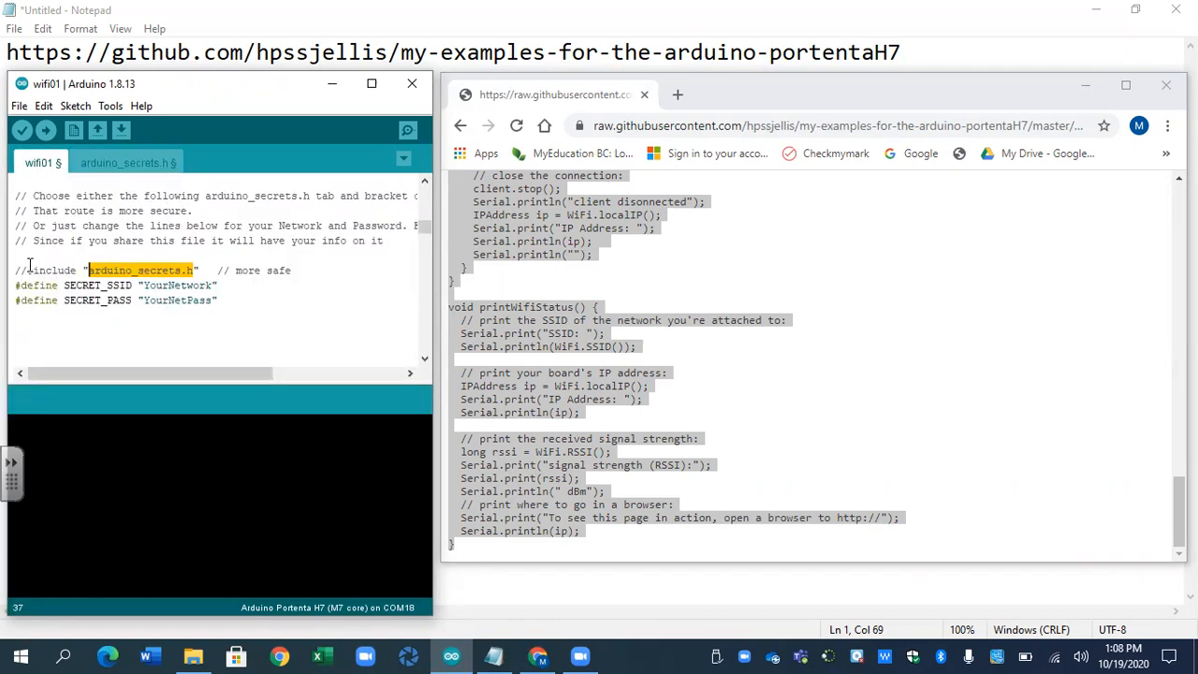
Comment out the SSID/password defines and uncomment the arduino_secrets.h include line
left_click_drag(28, 271, 10, 269)
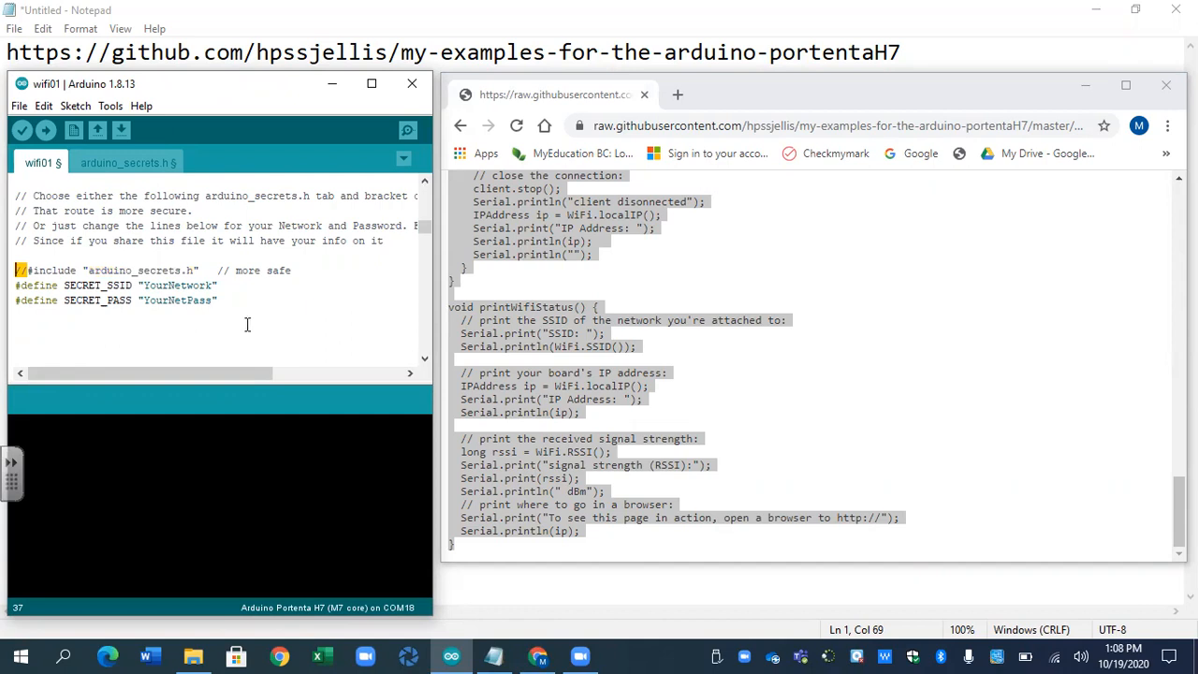
left_click_drag(221, 300, 13, 284)
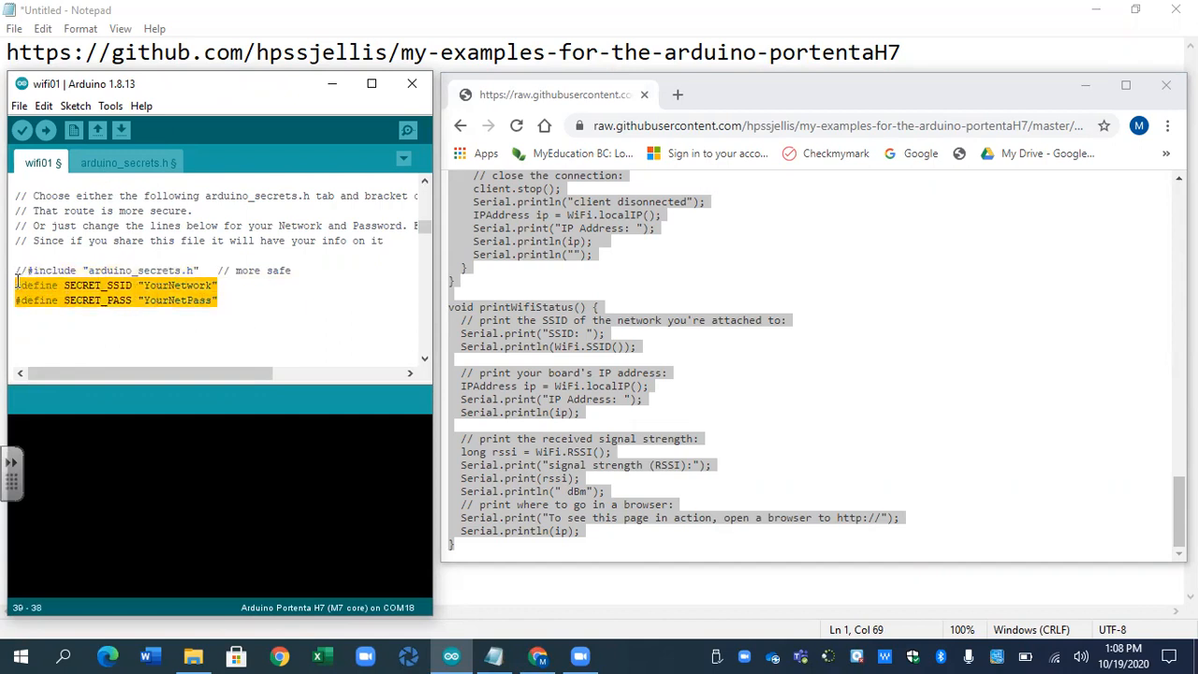
left_click(22, 284)
type("//")
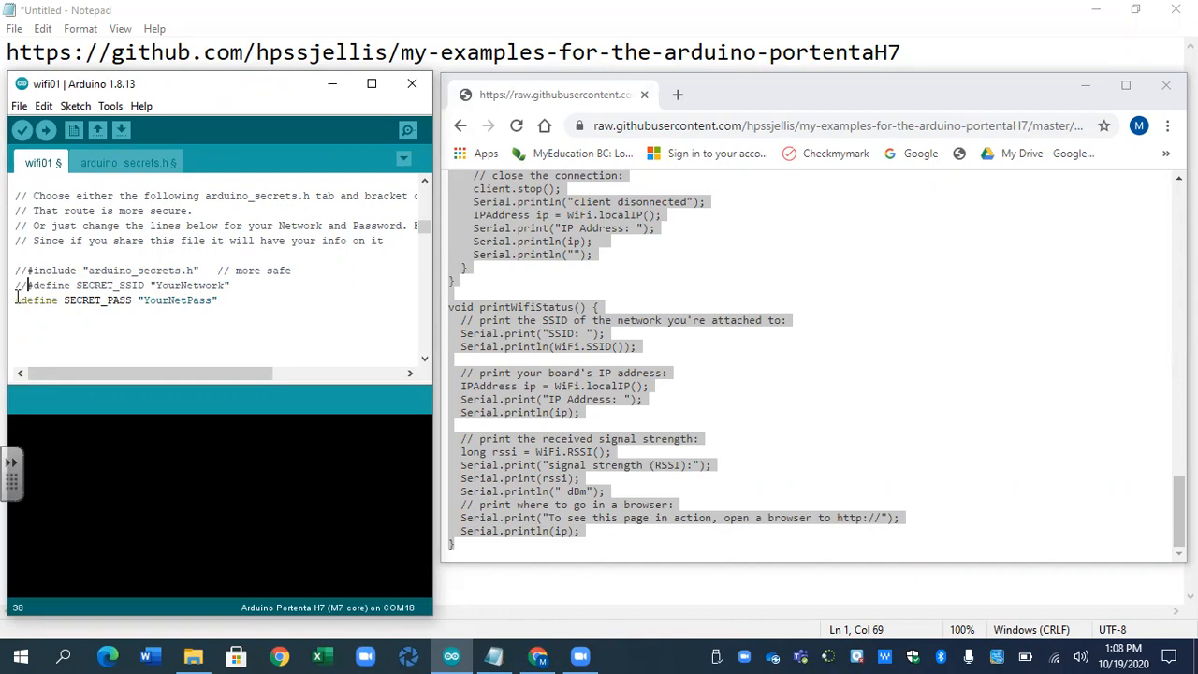
type("//")
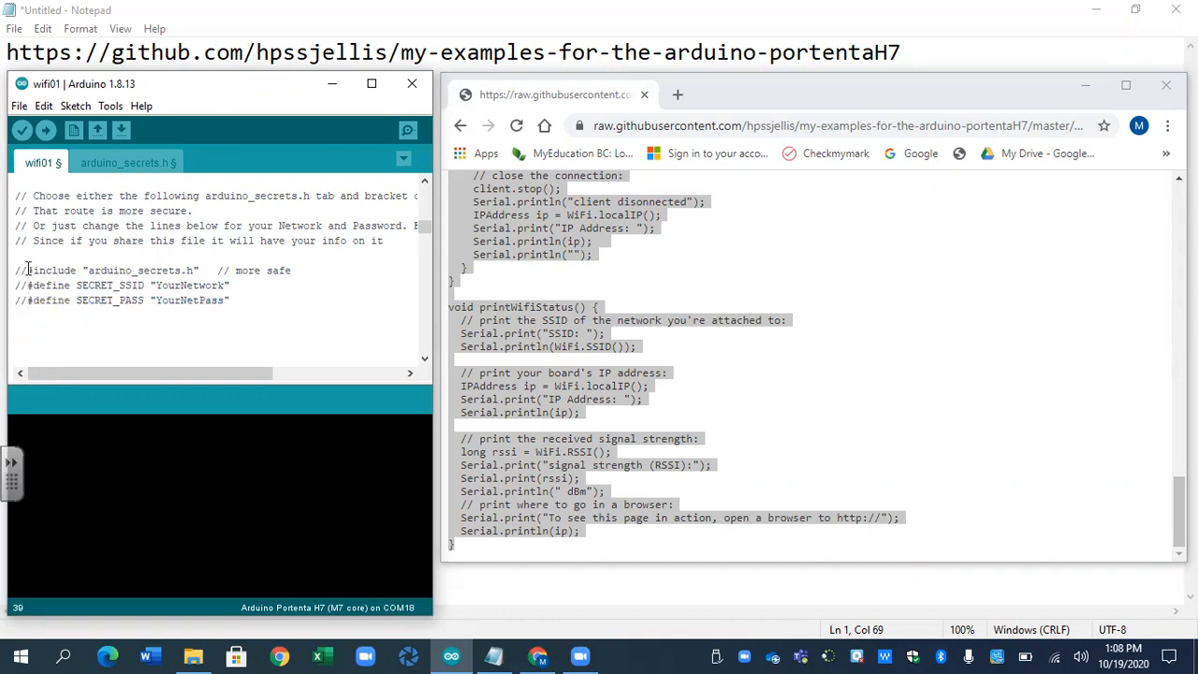
key("BackSpace")
key("BackSpace")
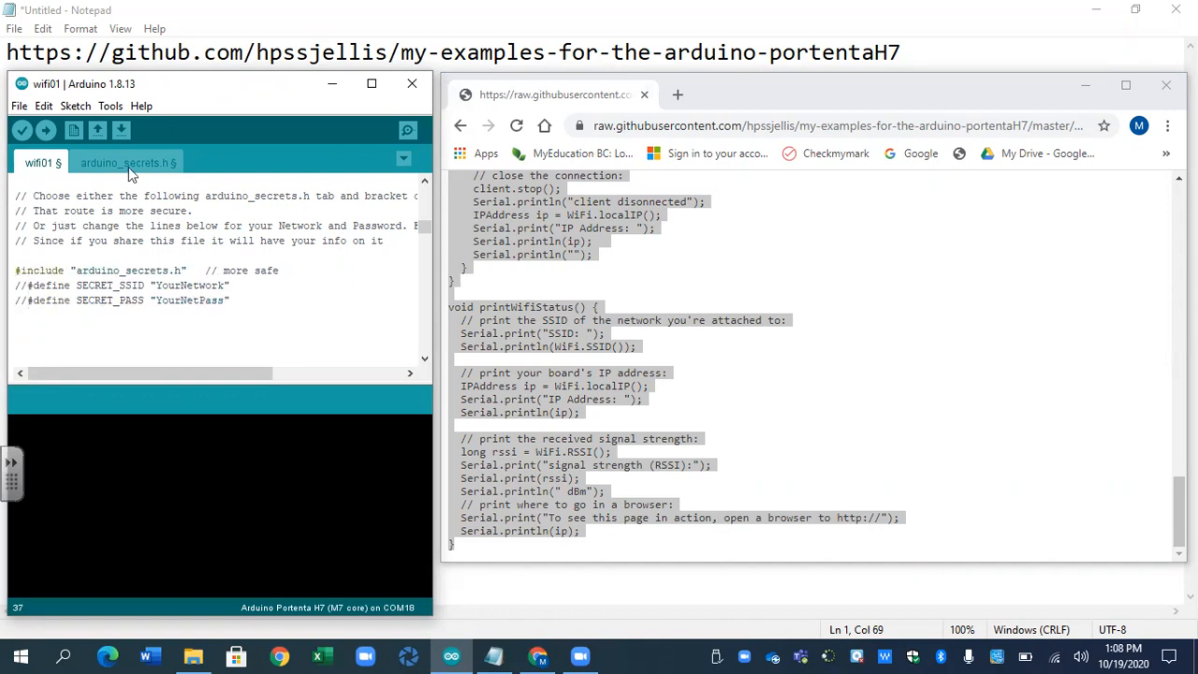
Paste the network name and password defines into arduino_secrets.h
left_click(128, 167)
type("#define SECRET_SSID \"YourNetwork\" #define SECRET_PASS \"YourNetPass\"")
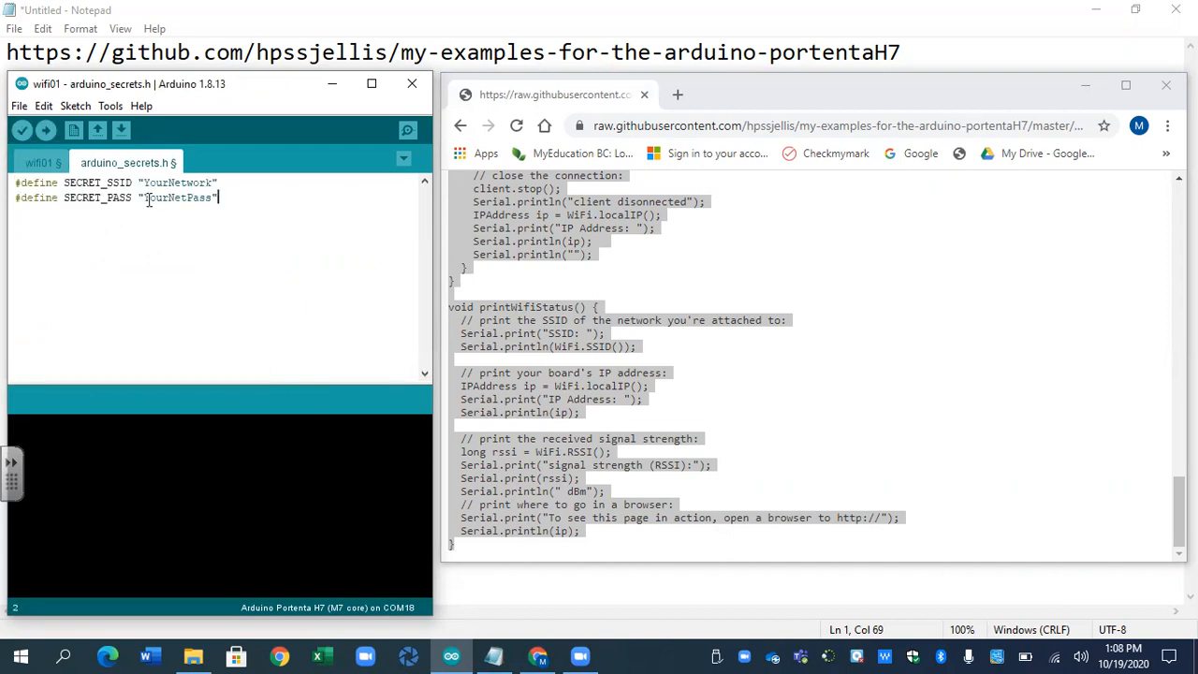
left_click(40, 165)
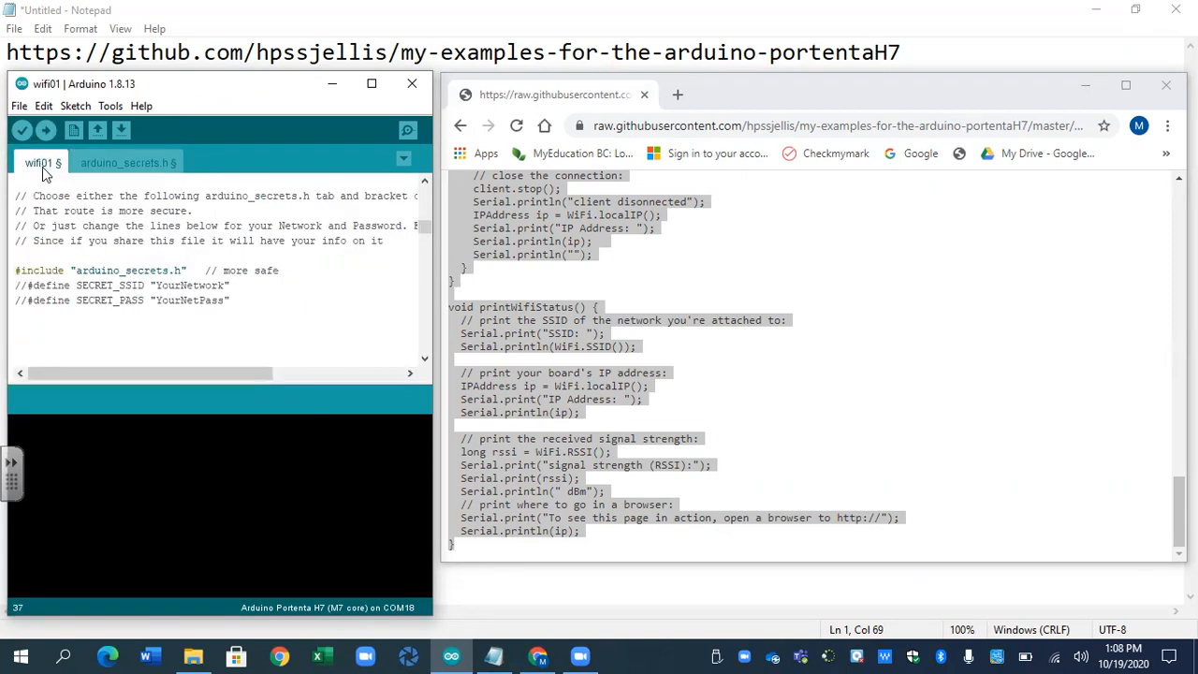
left_click(423, 359)
left_click(423, 359)
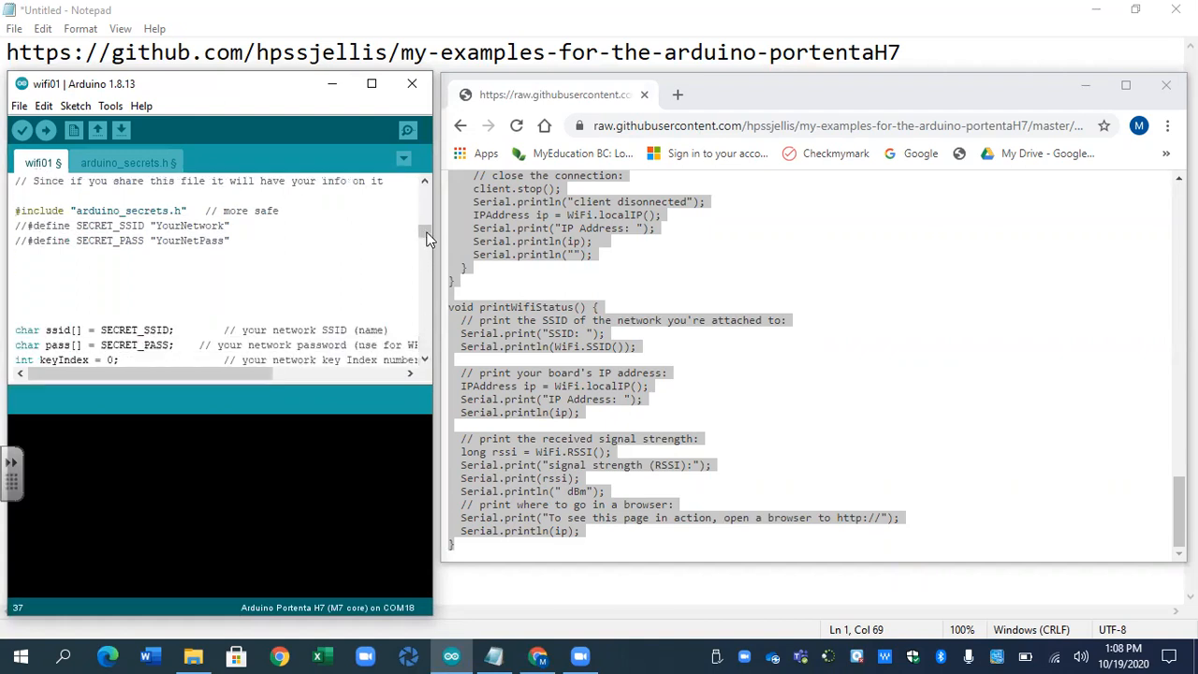
left_click_drag(423, 230, 423, 213)
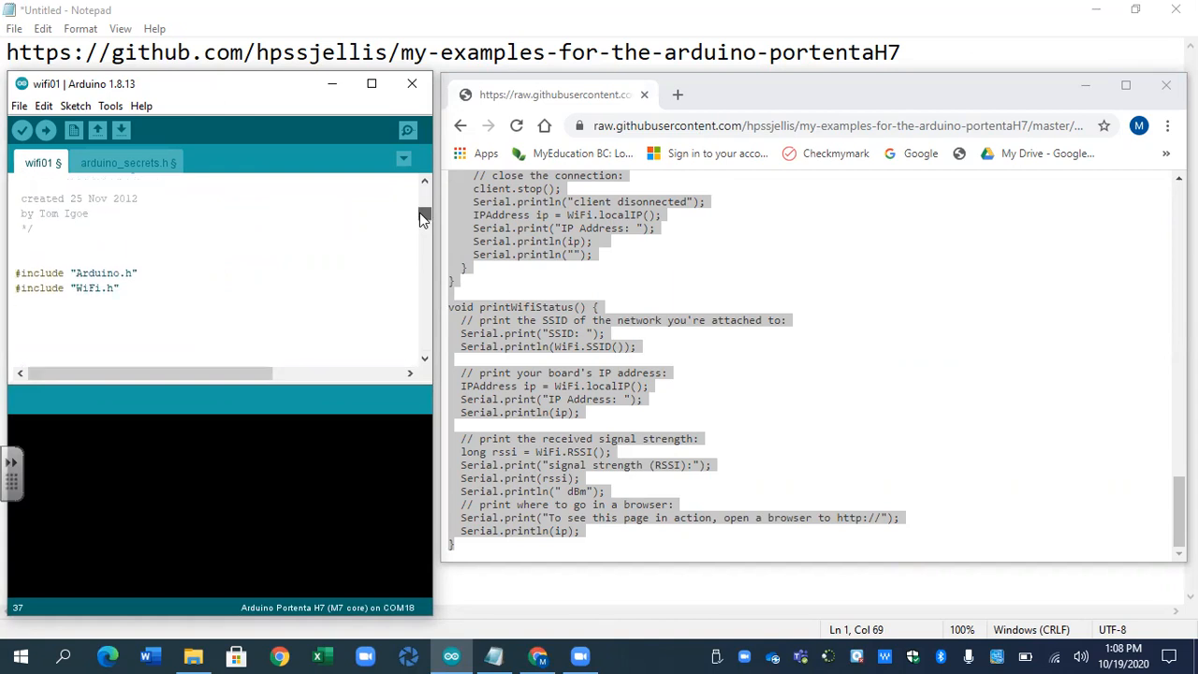
left_click_drag(121, 288, 79, 262)
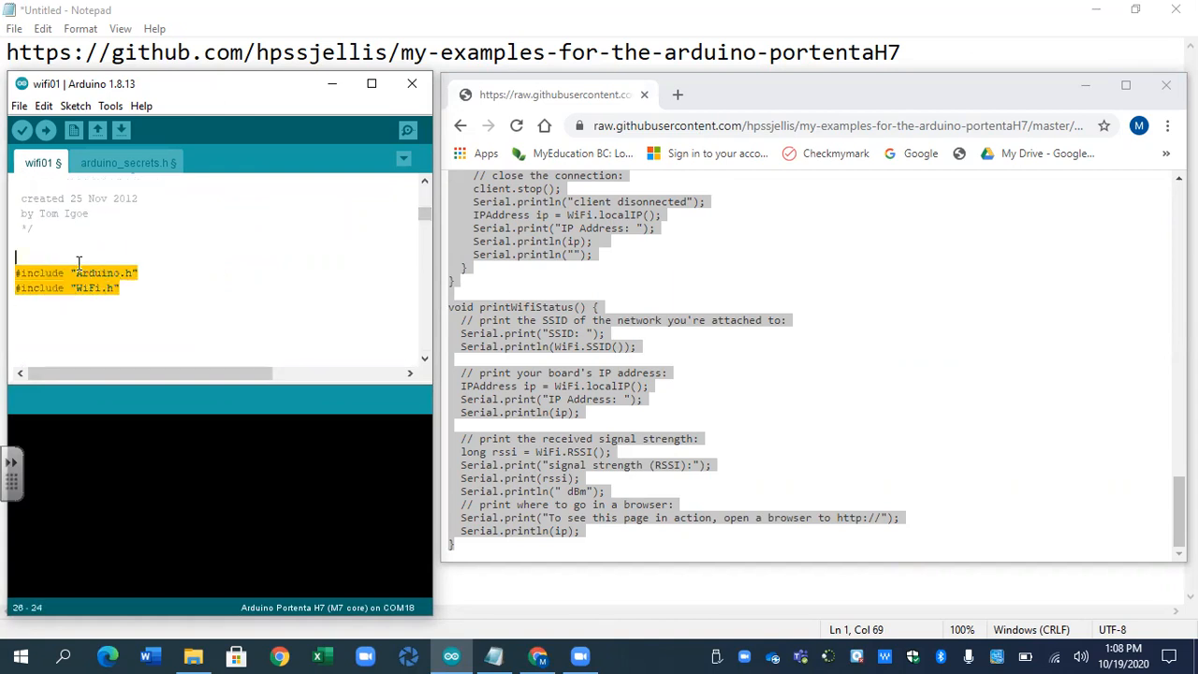
left_click(171, 285)
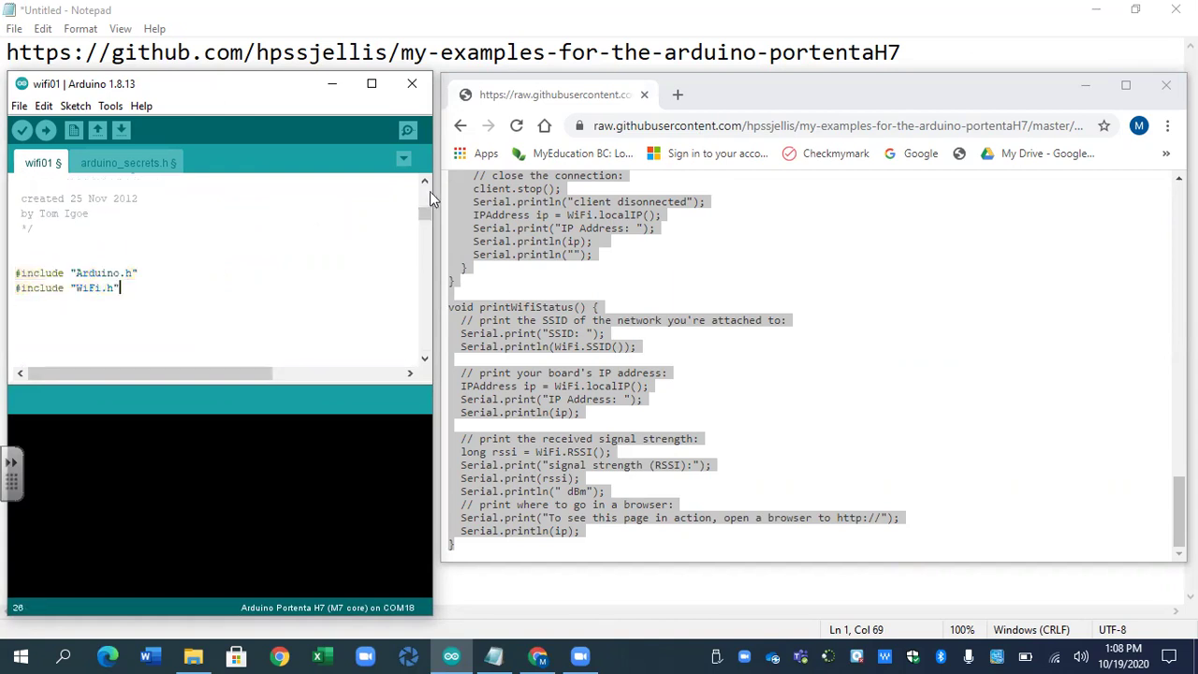
left_click(421, 352)
left_click(421, 352)
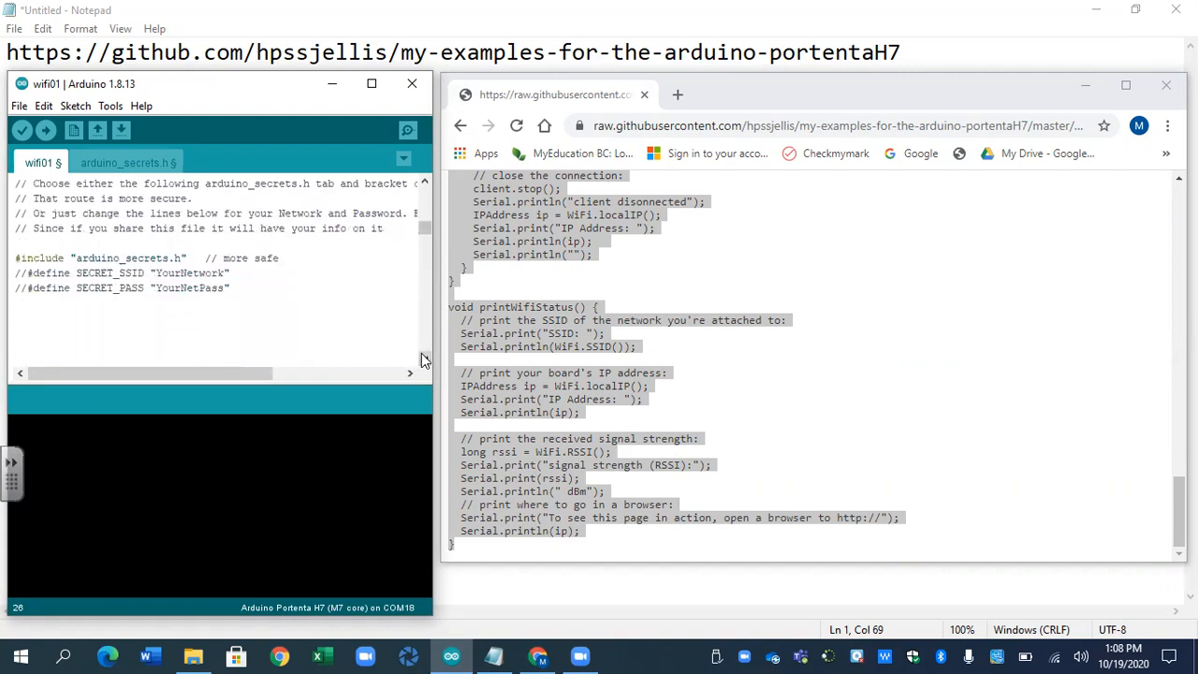
left_click(424, 359)
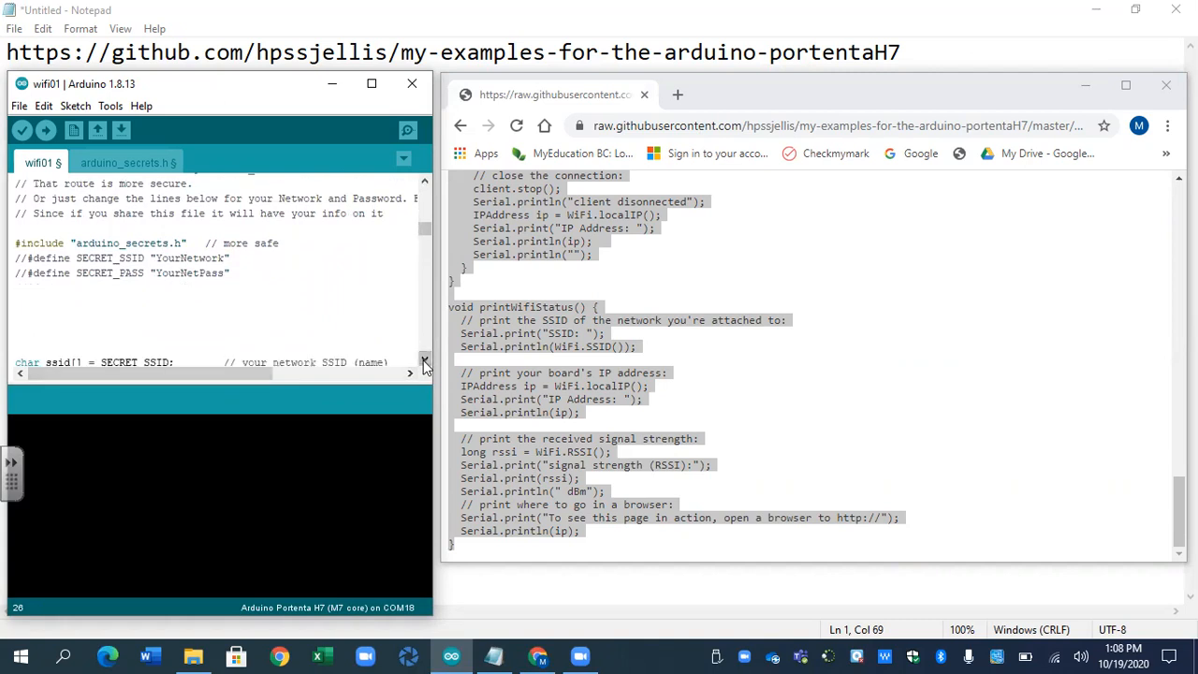
left_click(424, 358)
left_click(424, 363)
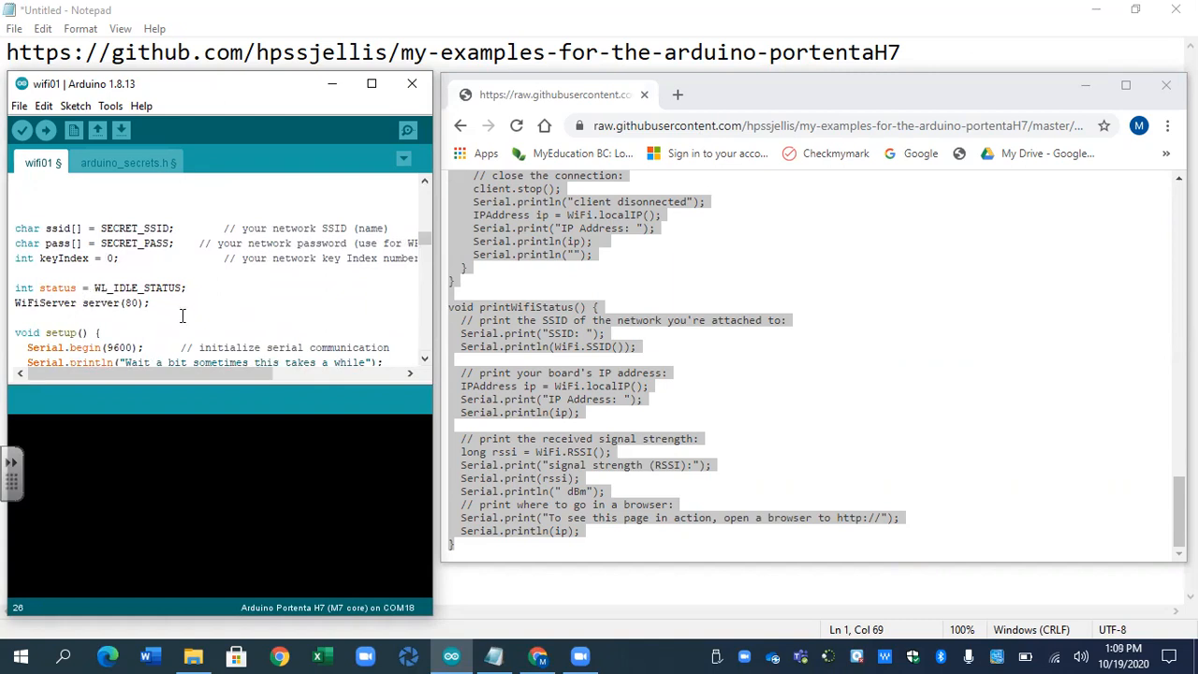
left_click(424, 361)
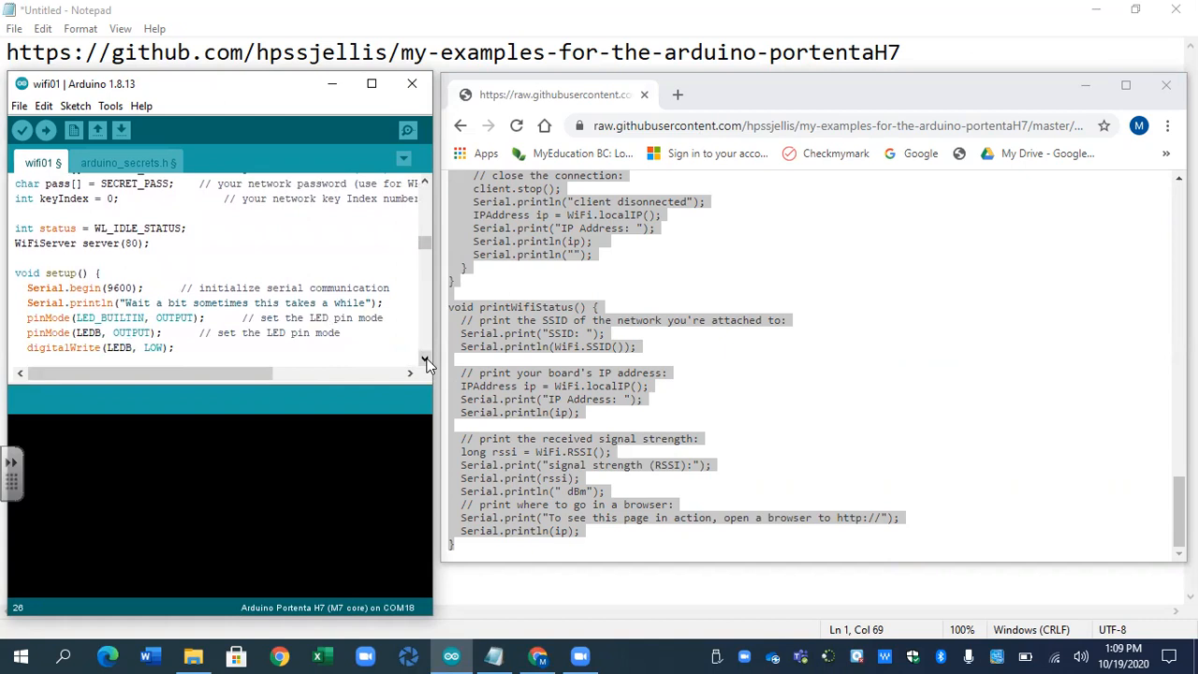
left_click(425, 360)
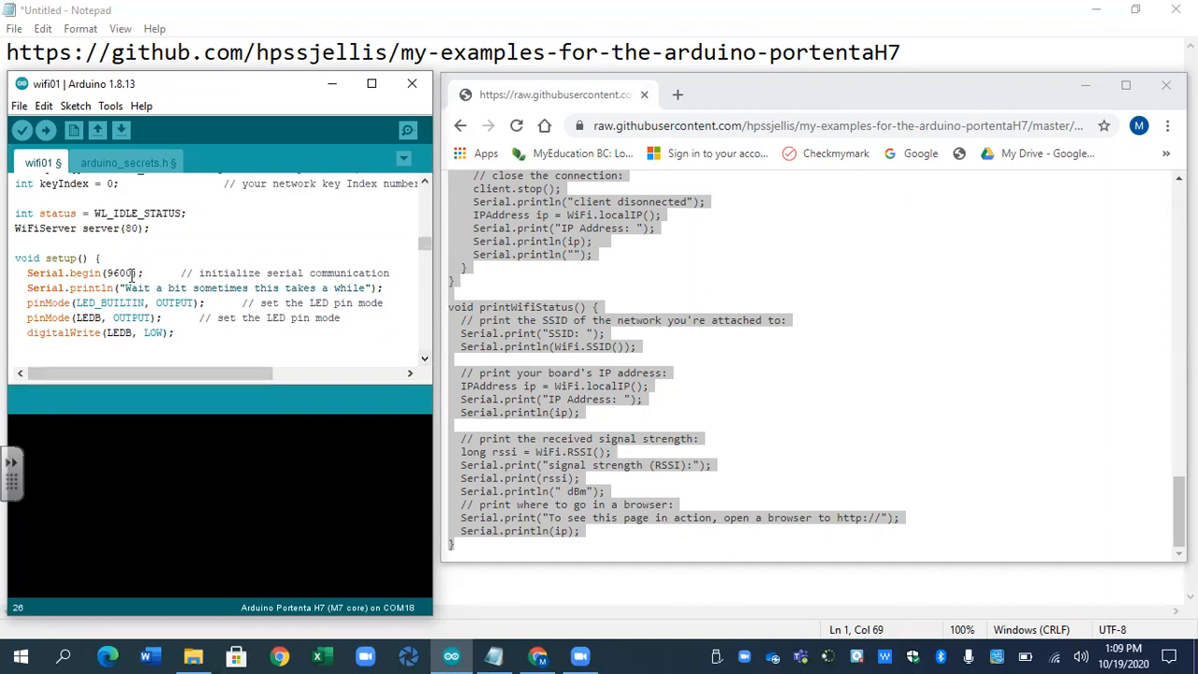
left_click(424, 358)
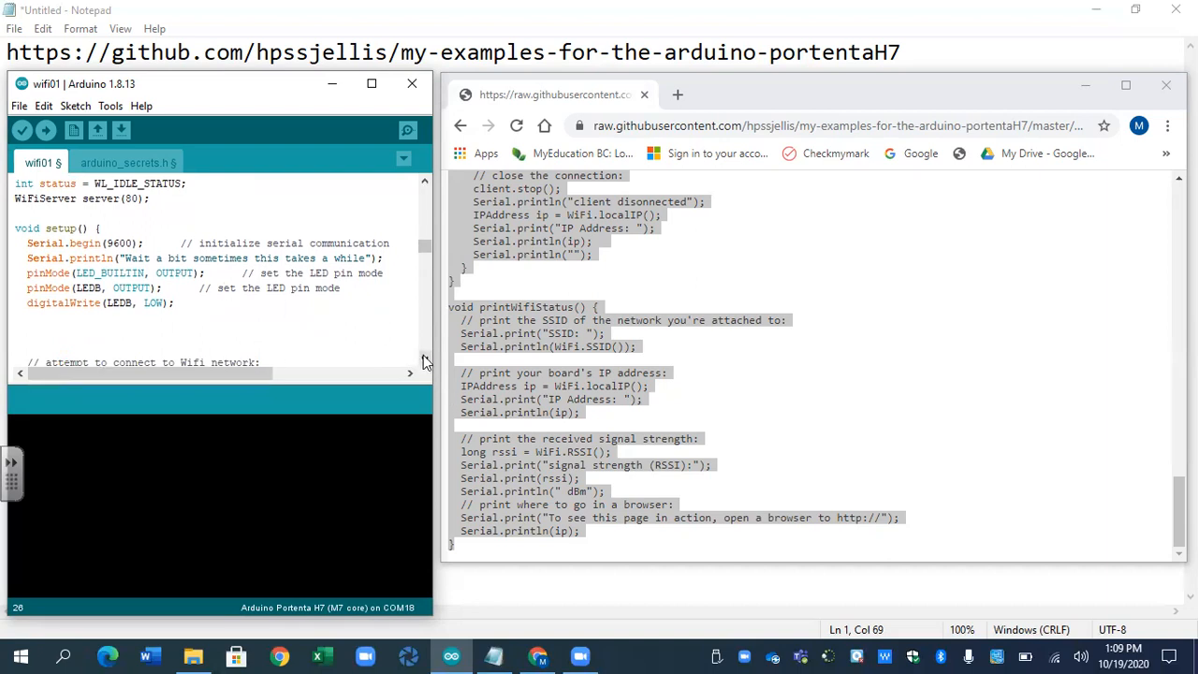
left_click(422, 358)
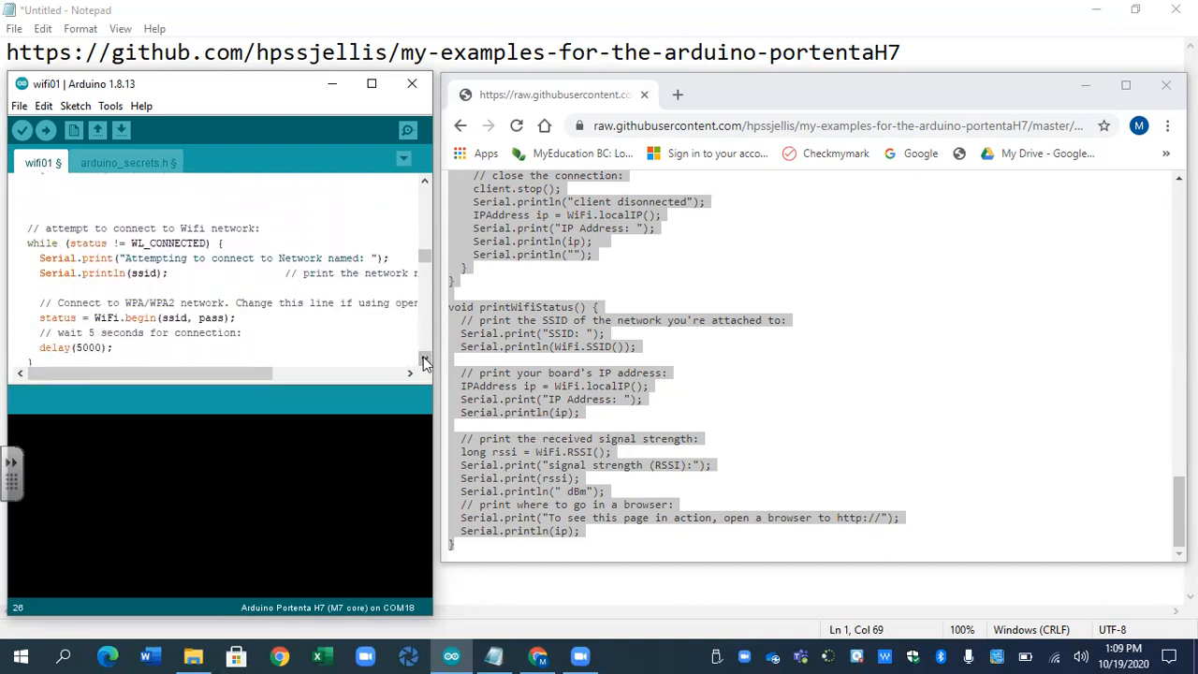
left_click(424, 360)
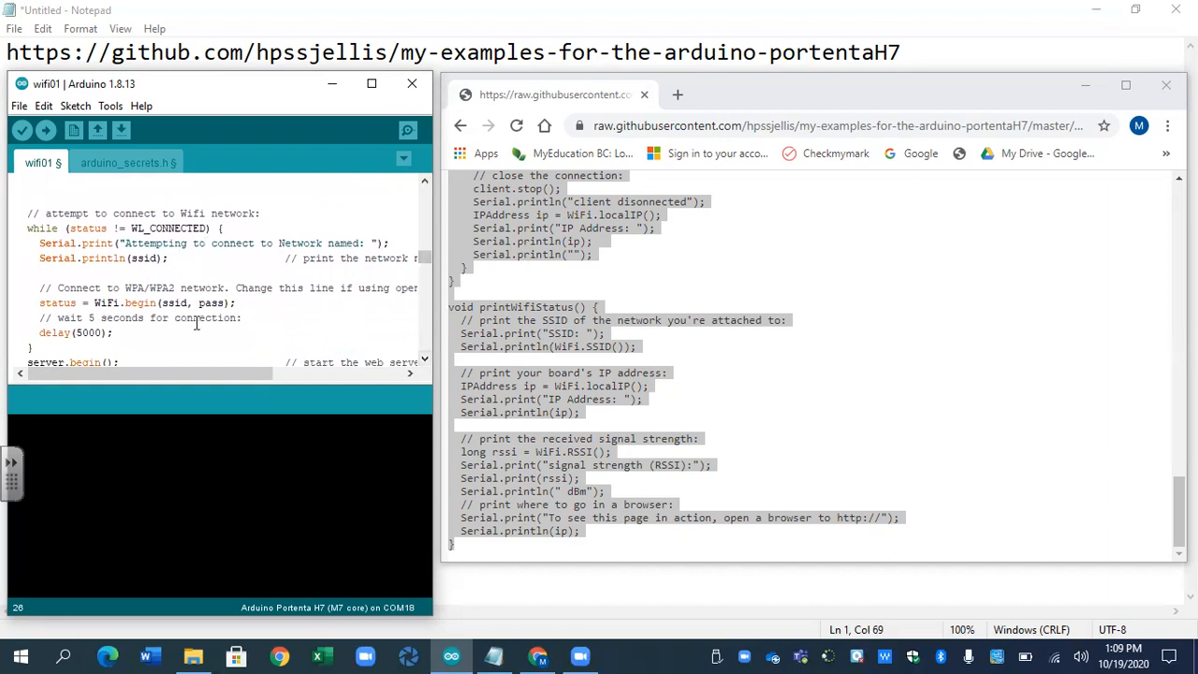
left_click(425, 360)
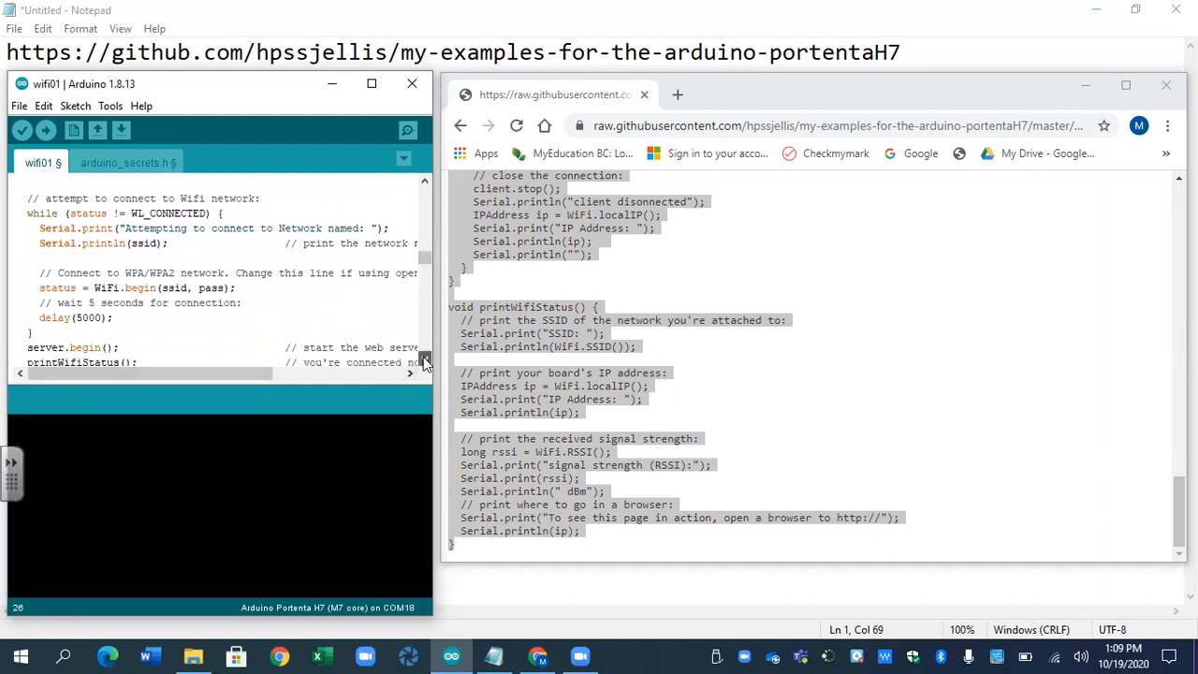
left_click(425, 360)
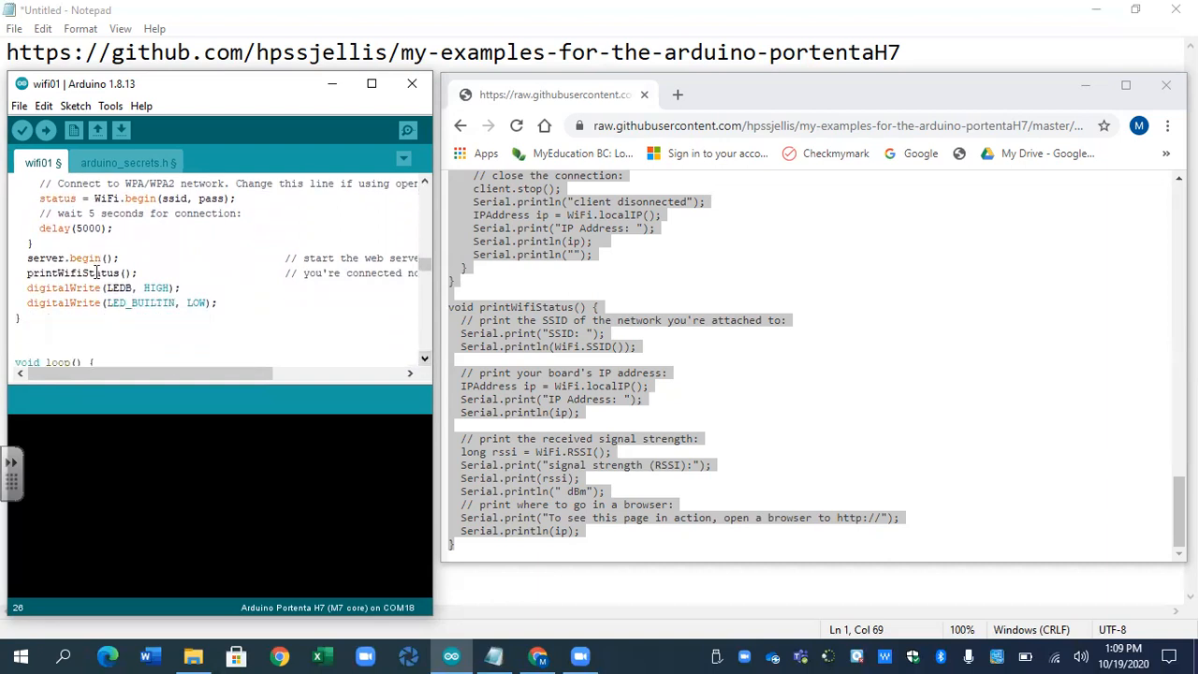
left_click(424, 360)
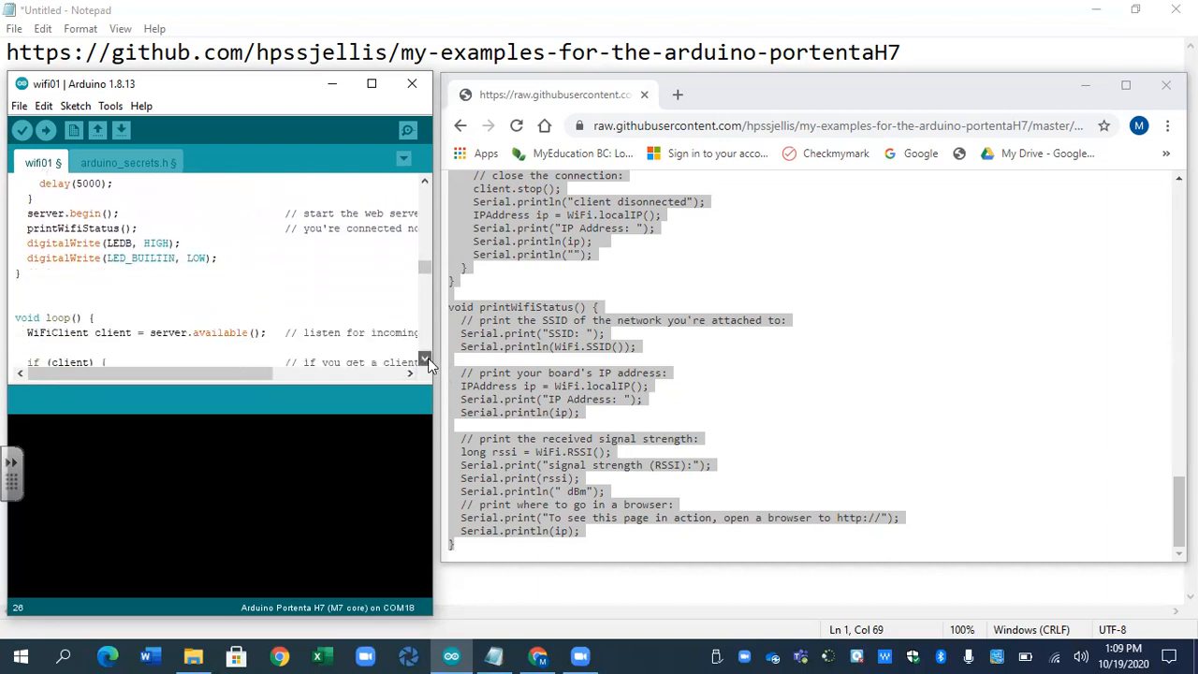
left_click(425, 360)
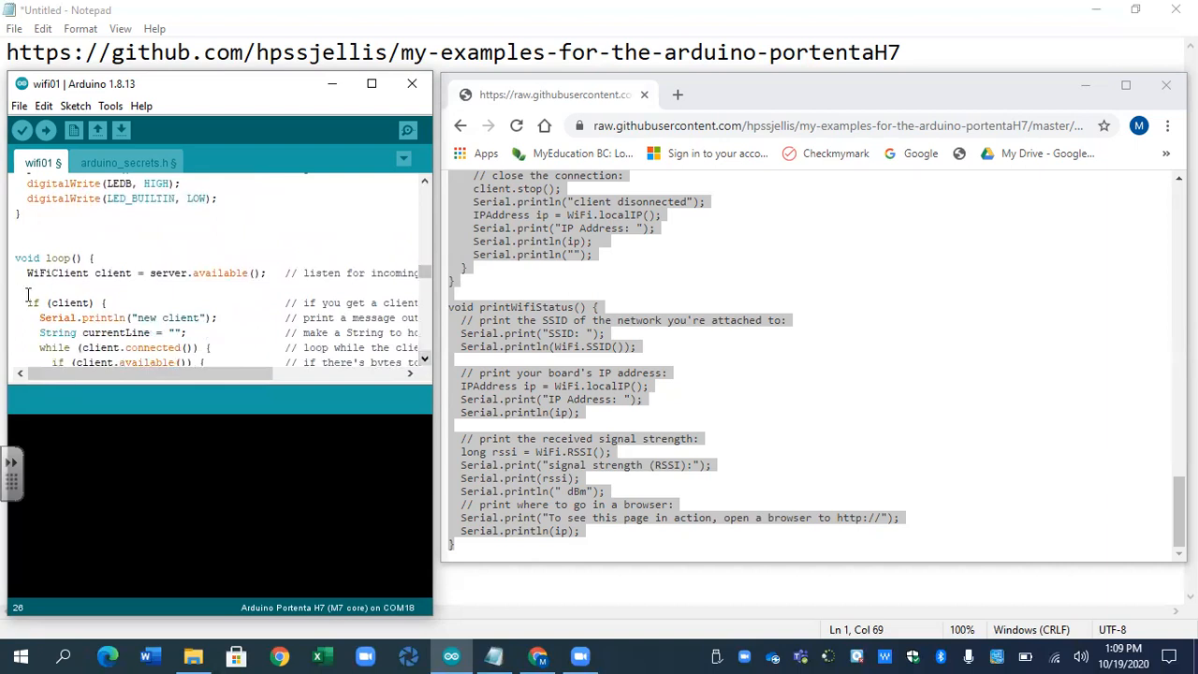
left_click(425, 360)
left_click(424, 360)
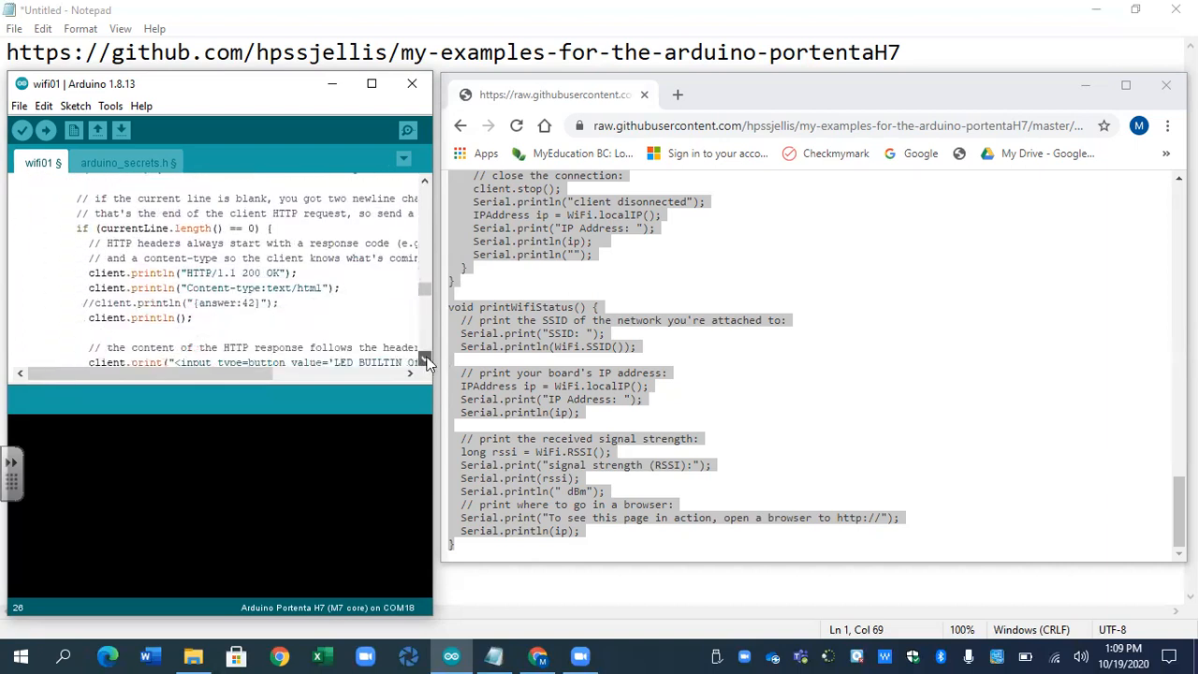
left_click(425, 360)
left_click(425, 360)
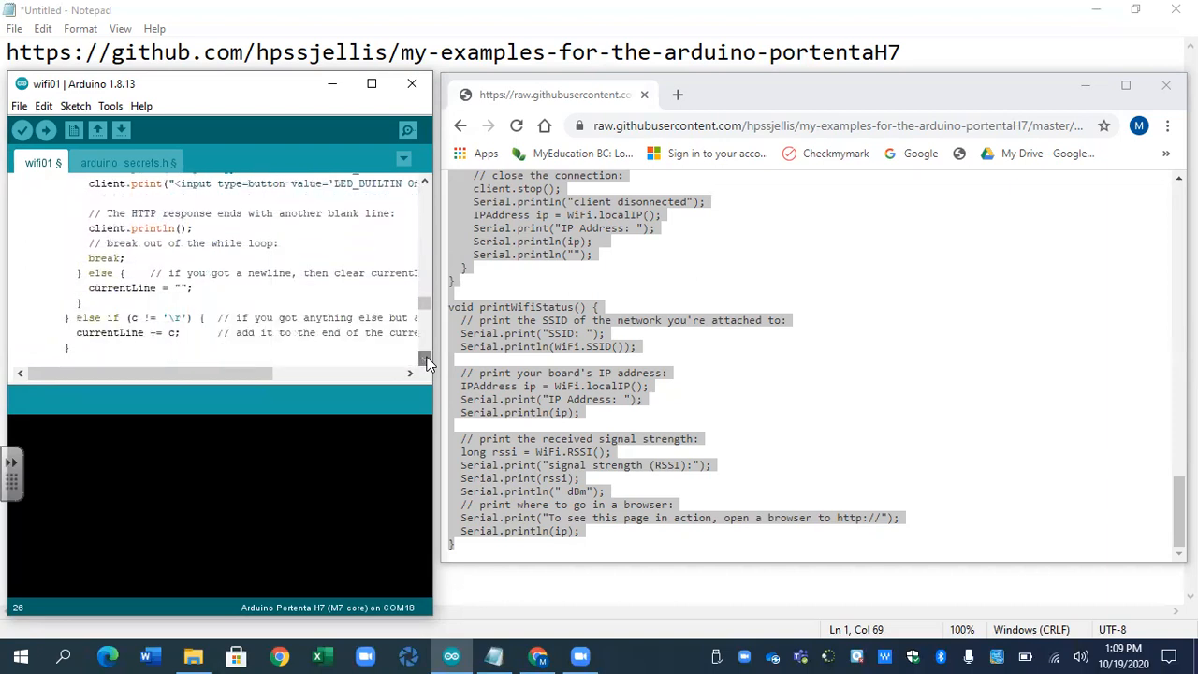
left_click(425, 360)
left_click(425, 361)
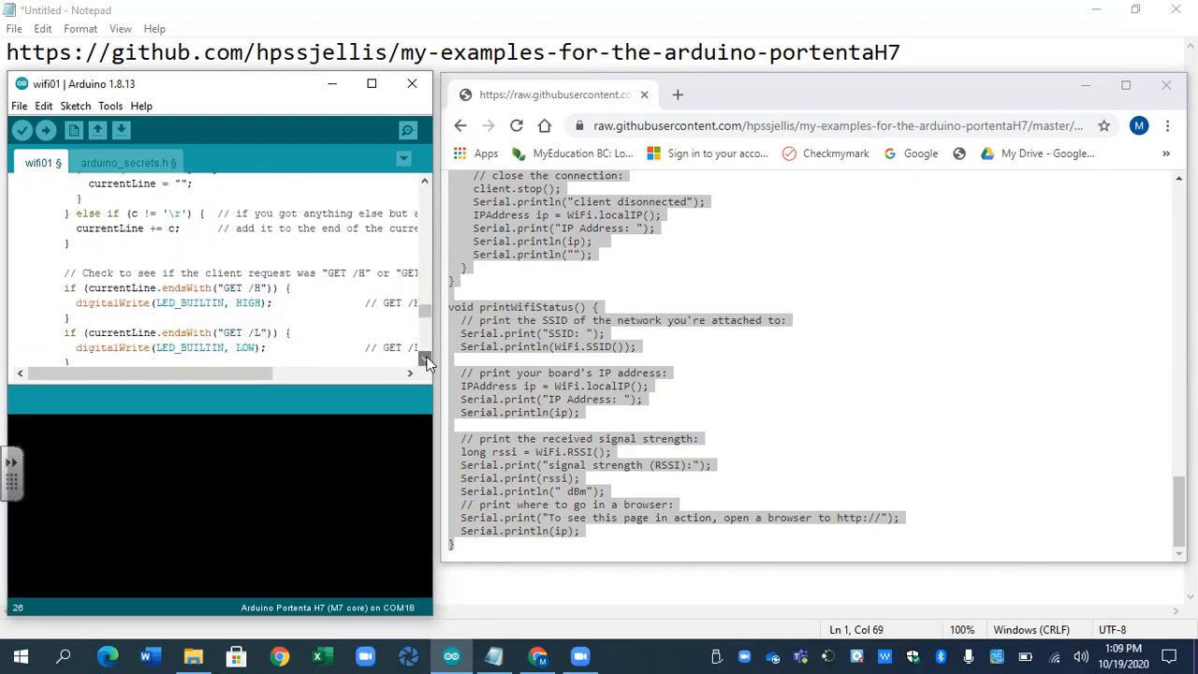
left_click(425, 360)
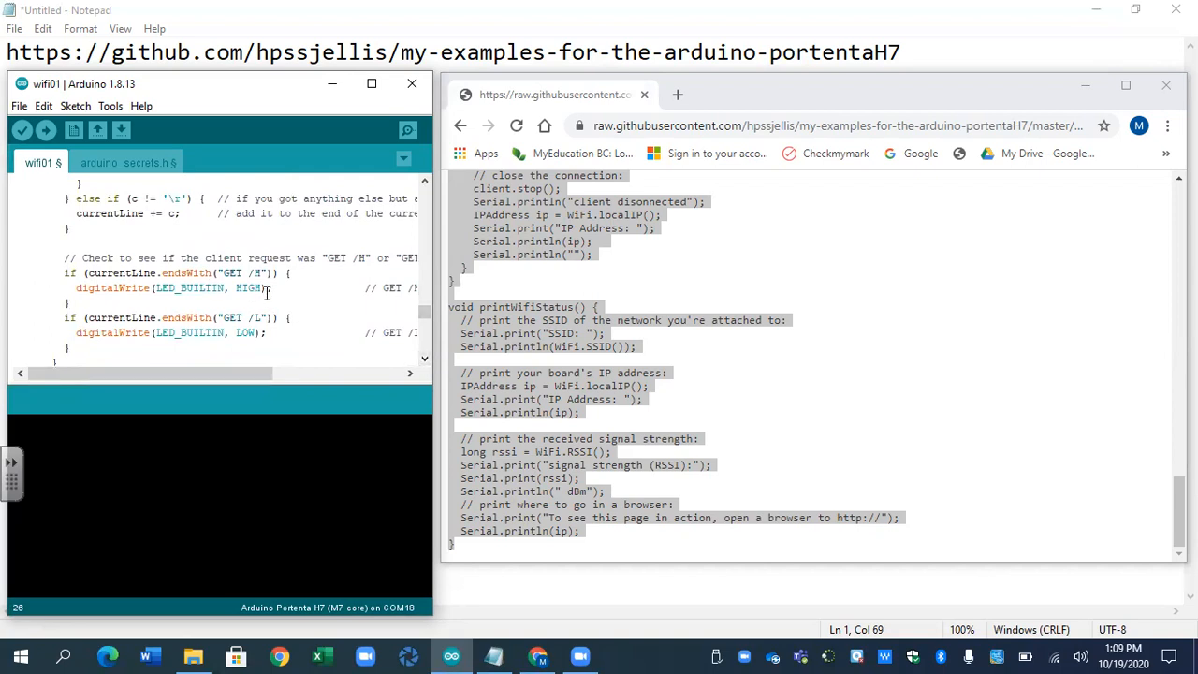
left_click_drag(268, 288, 150, 288)
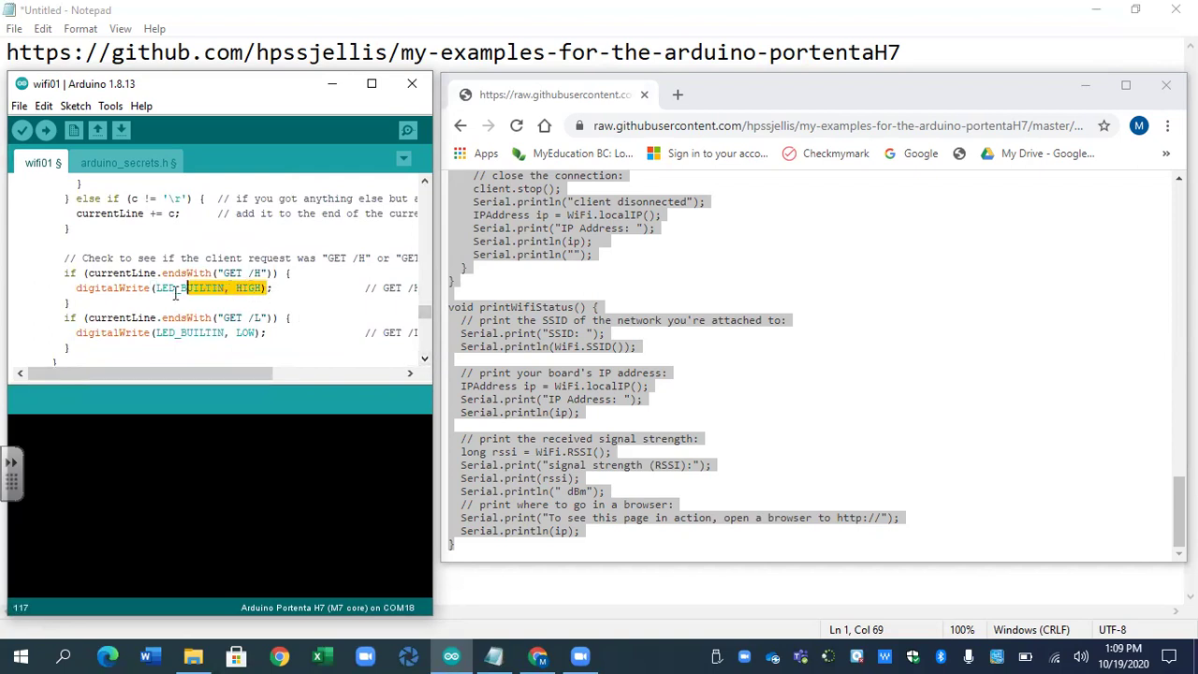
left_click(262, 273)
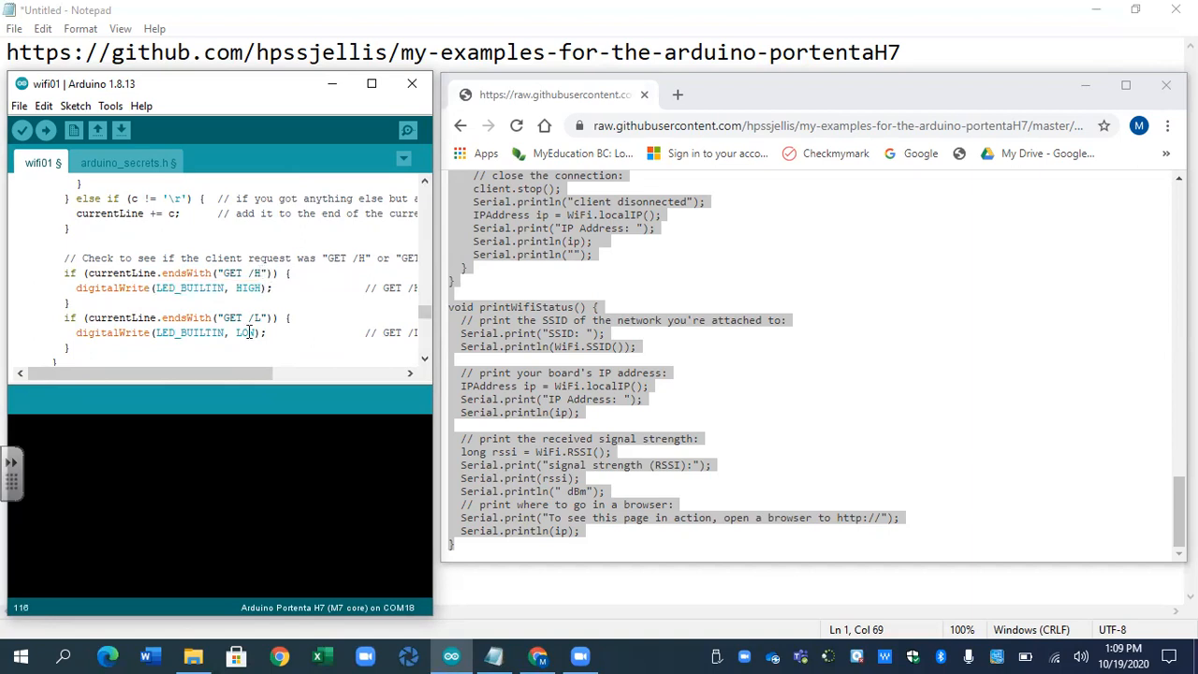
left_click(423, 359)
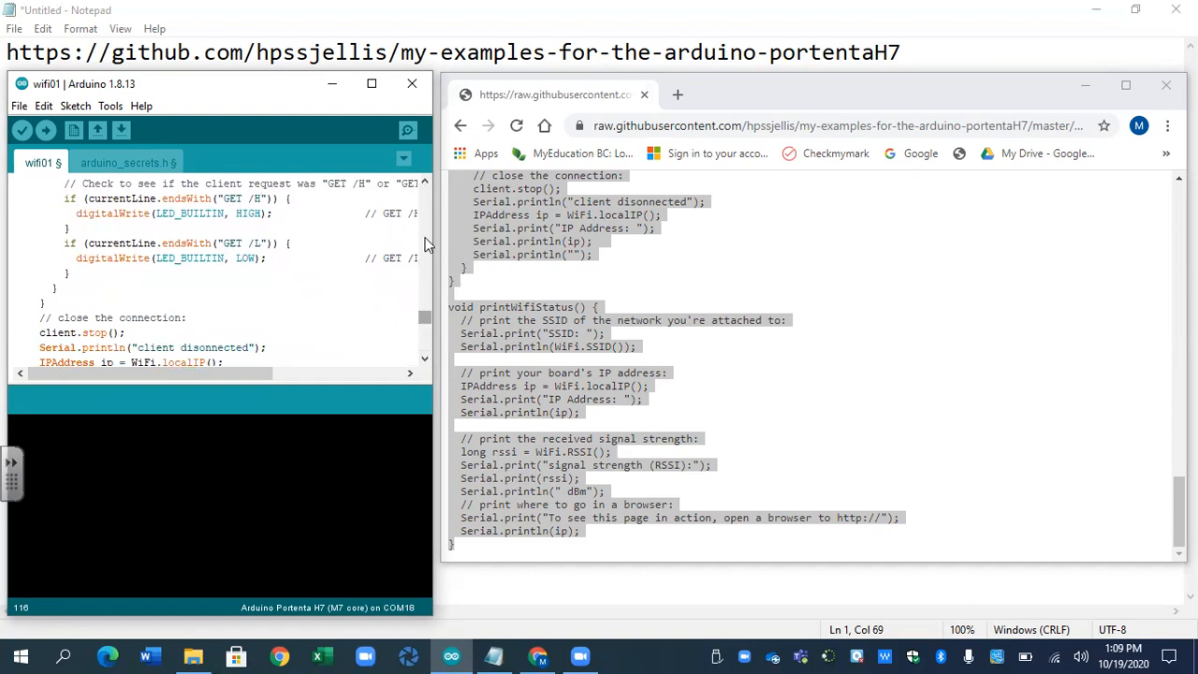
left_click(423, 183)
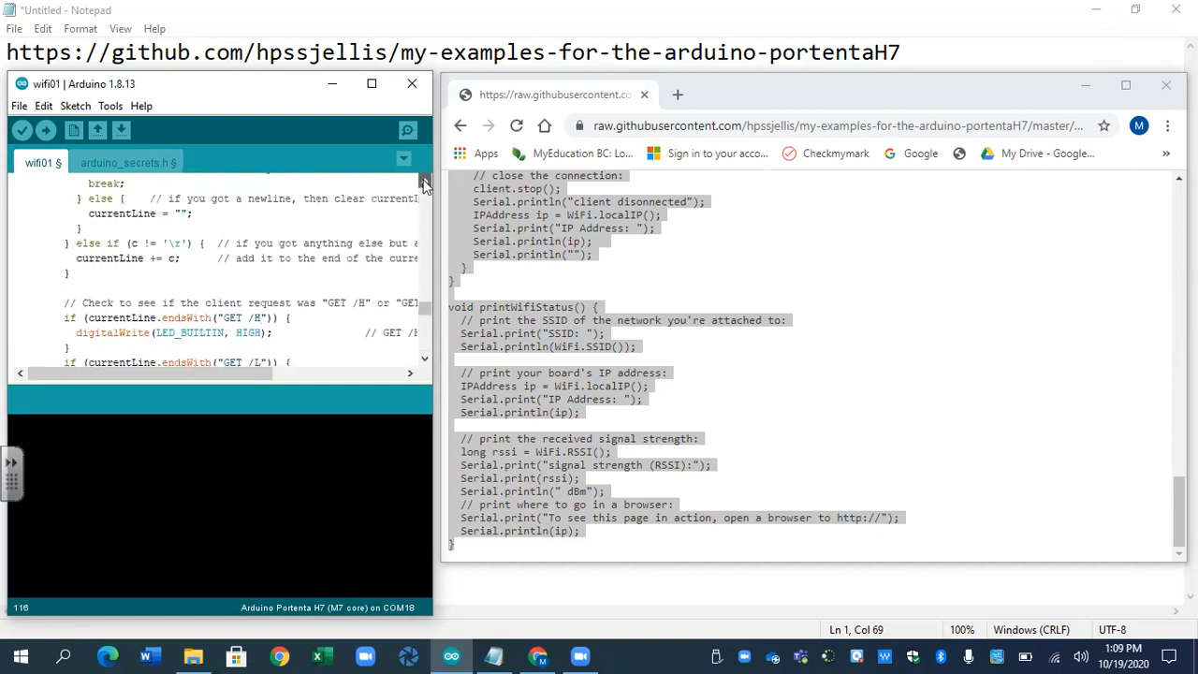
left_click(423, 182)
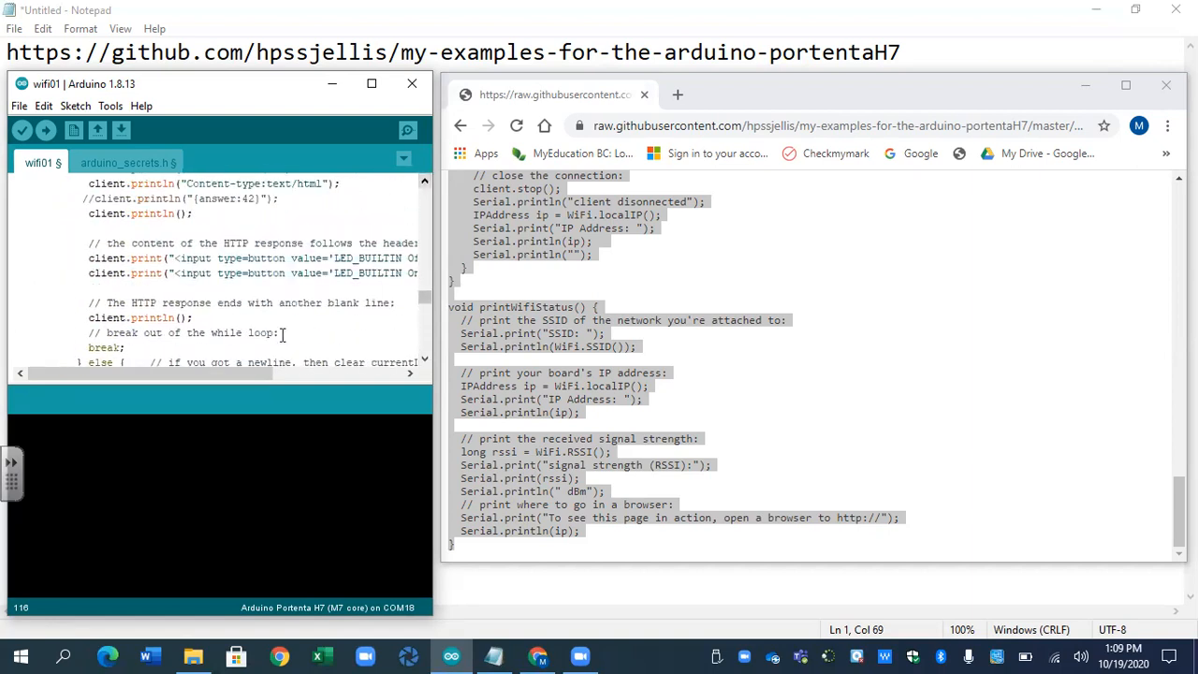
left_click_drag(216, 375, 279, 371)
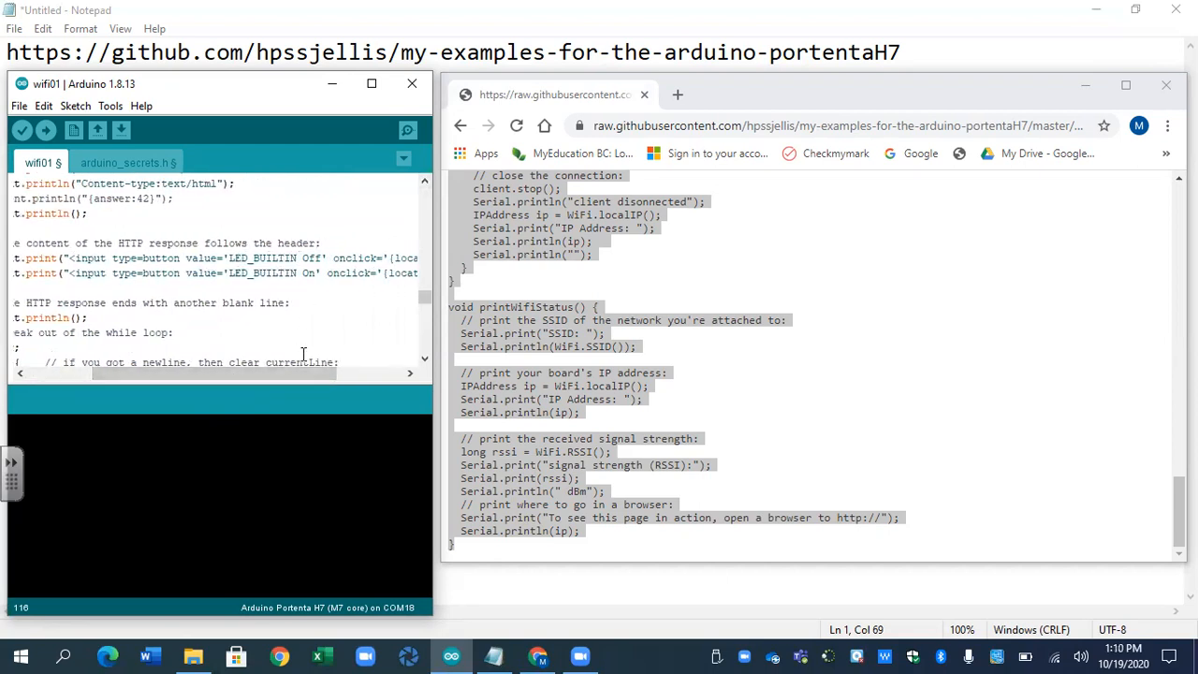
left_click_drag(298, 372, 367, 372)
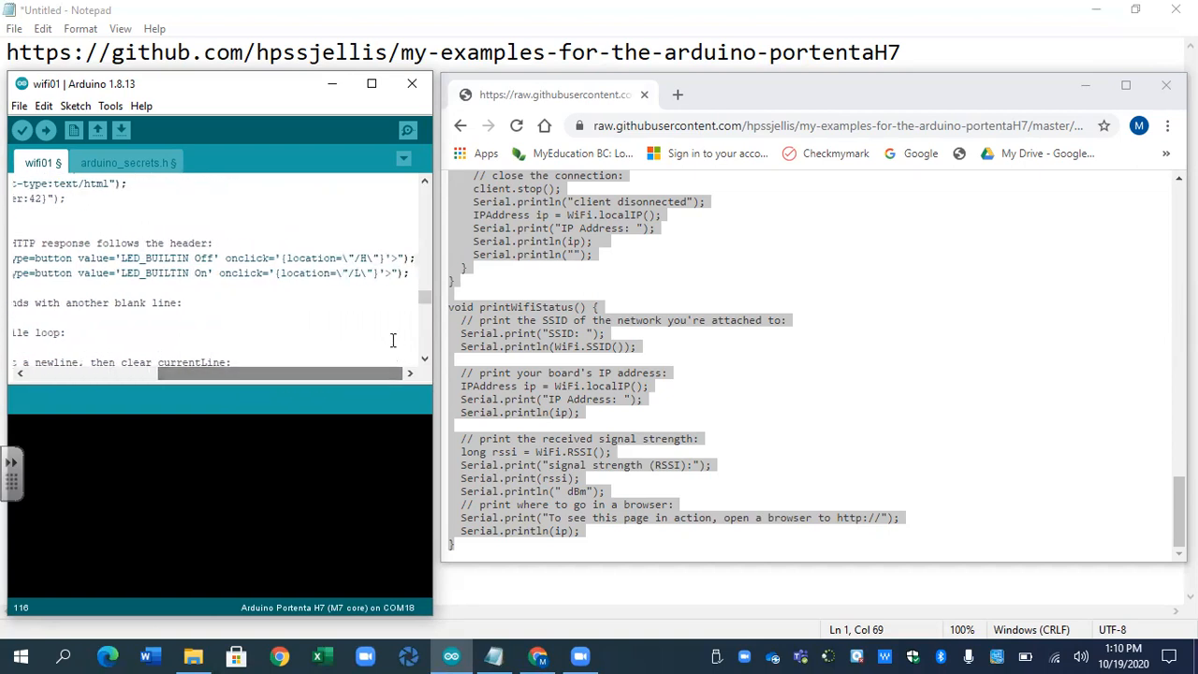
left_click(365, 257)
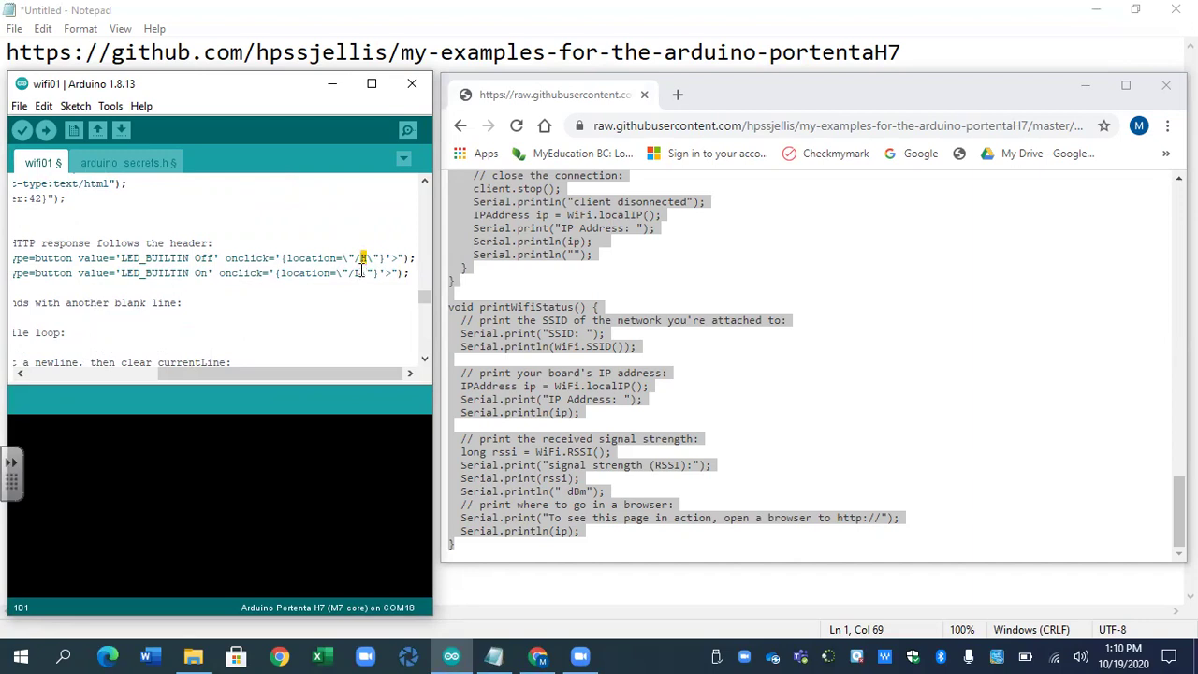
double_click(357, 272)
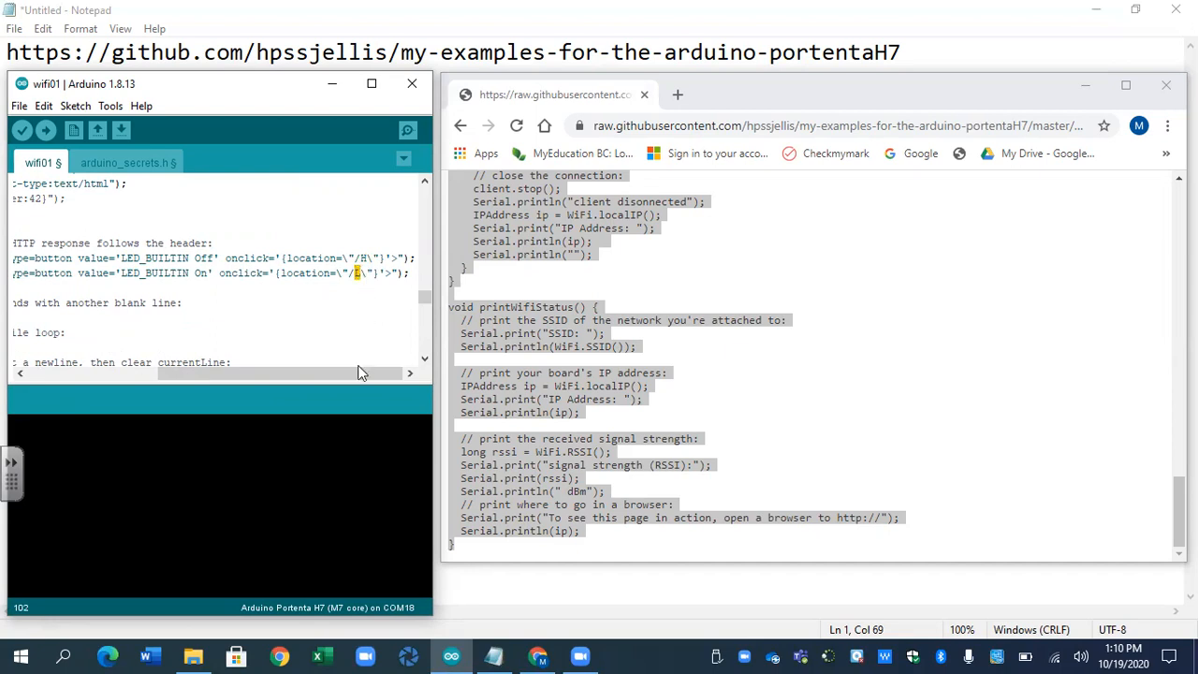
left_click_drag(355, 372, 215, 373)
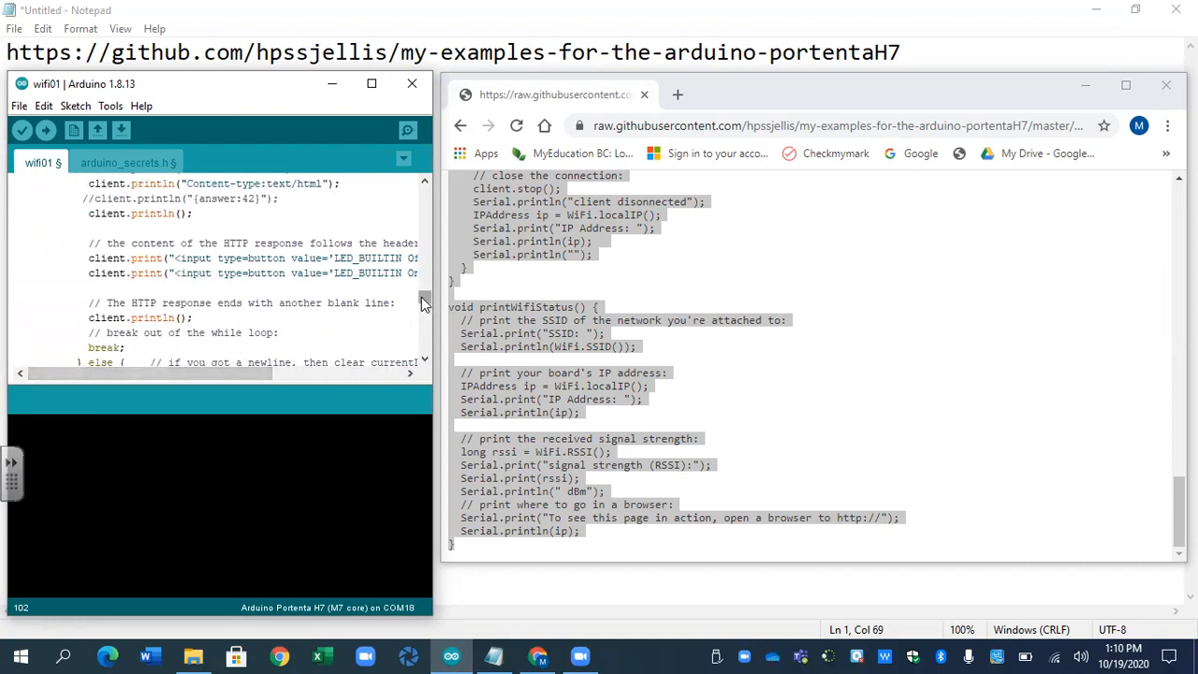
left_click_drag(424, 301, 427, 327)
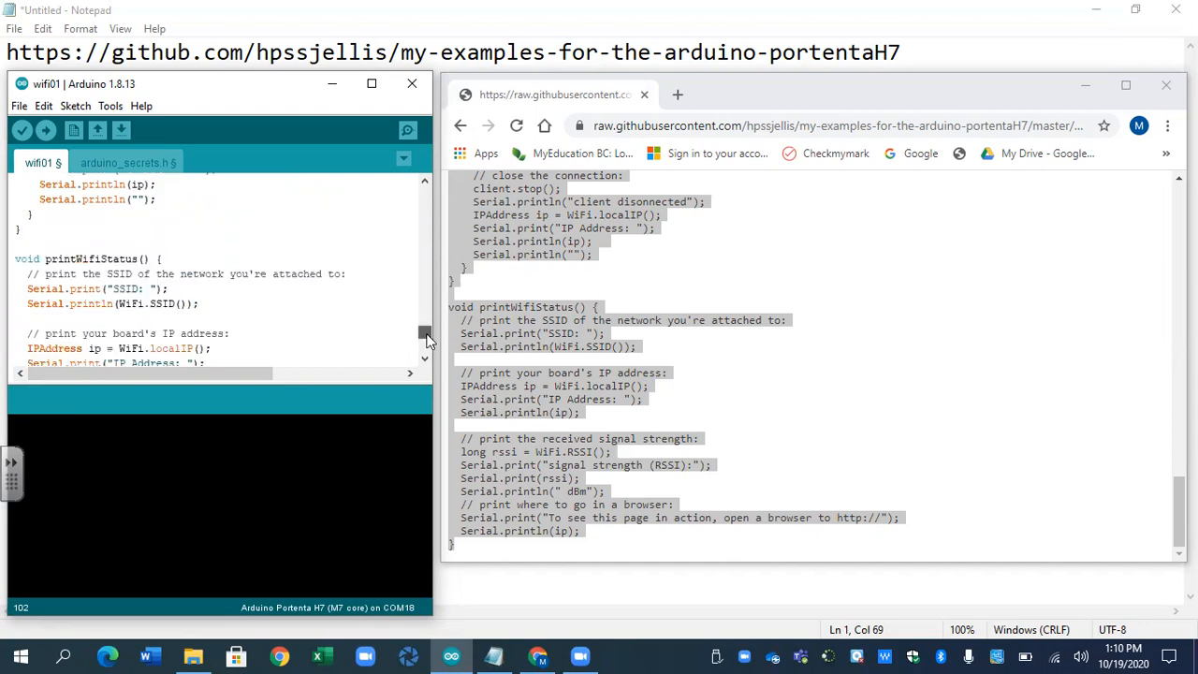
left_click_drag(426, 336, 431, 356)
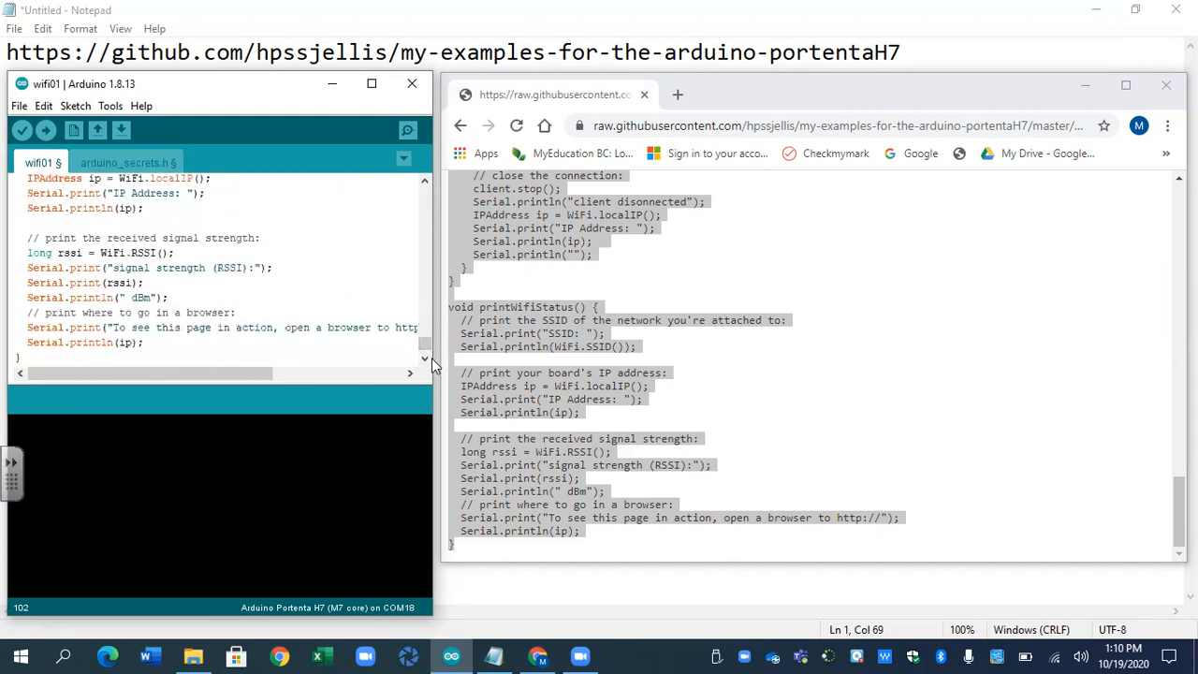
scroll(426, 204, "up", 4)
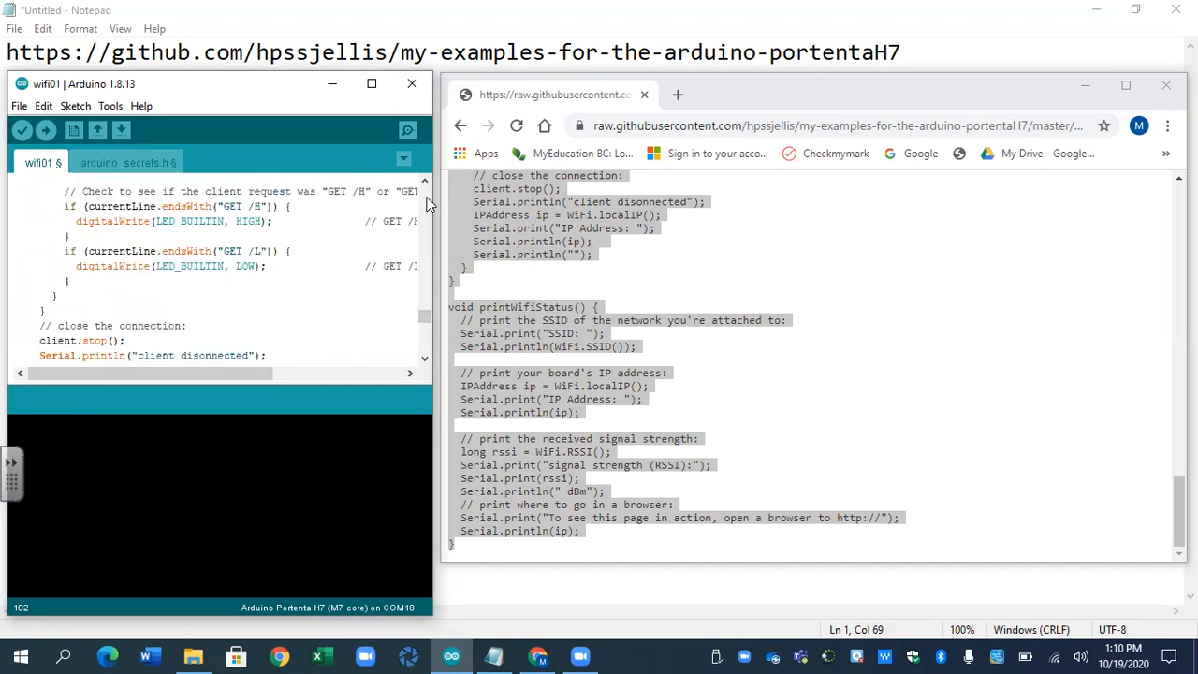
scroll(425, 204, "up", 4)
scroll(426, 204, "up", 4)
scroll(426, 204, "up", 4)
scroll(426, 204, "up", 4)
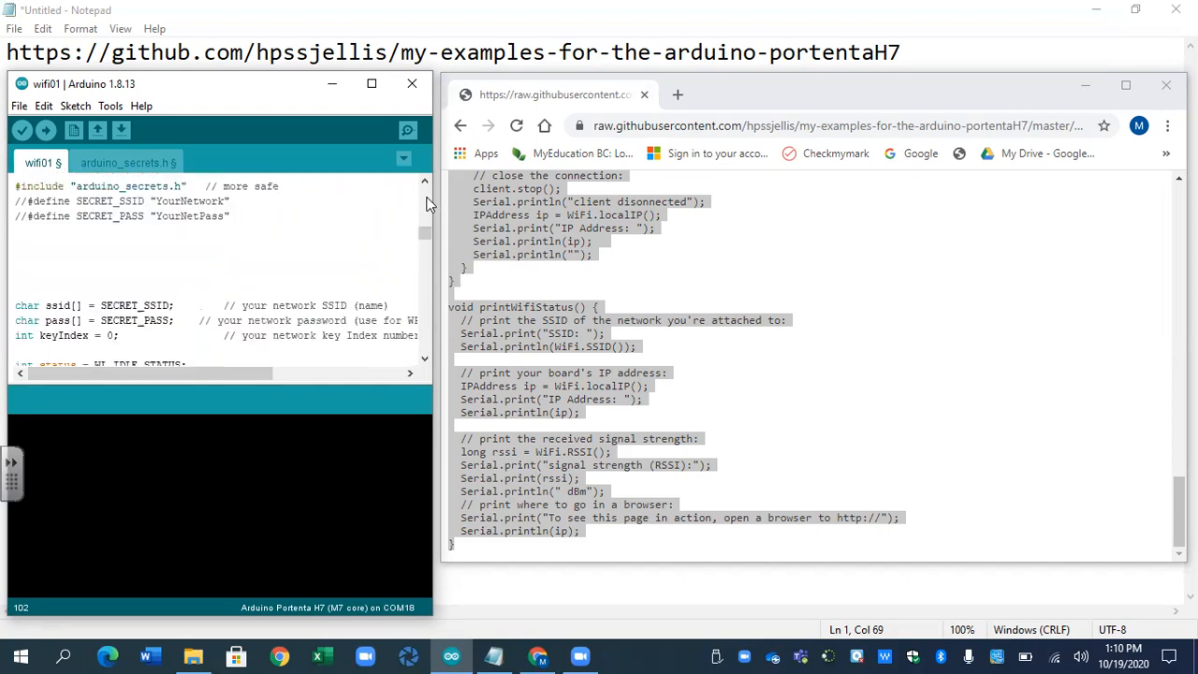
scroll(426, 204, "up", 4)
scroll(423, 200, "up", 4)
scroll(423, 200, "up", 3)
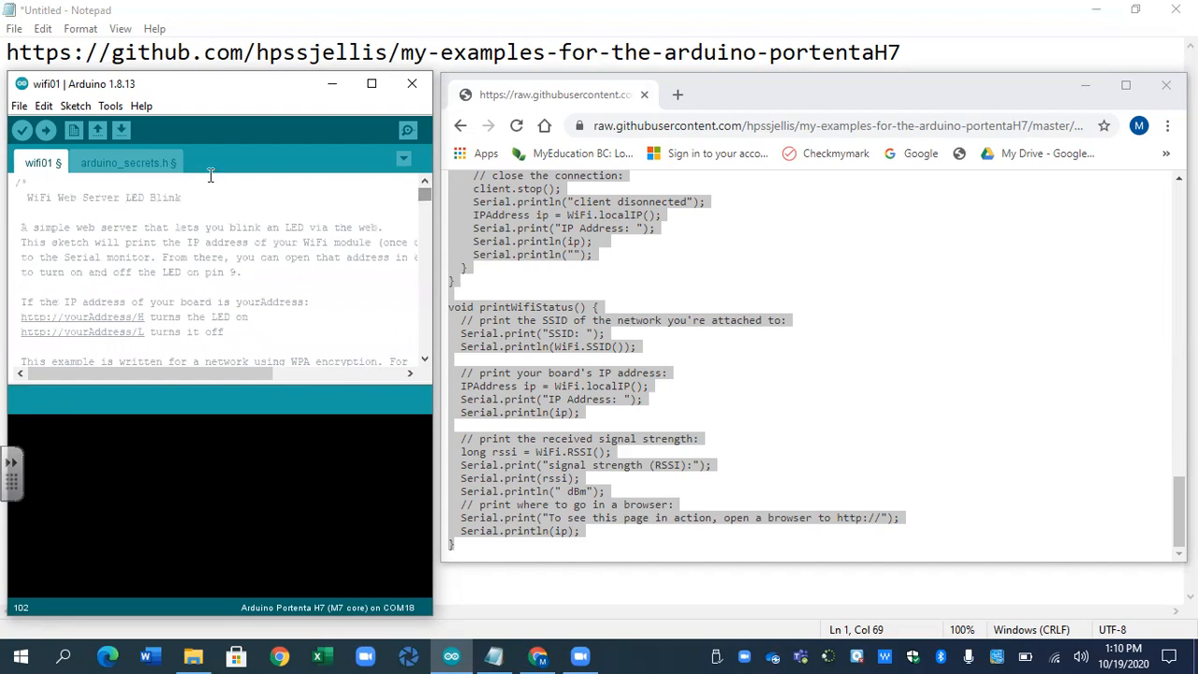
Review the arduino_secrets.h credentials tab before saving the wifi01 sketch
left_click(122, 163)
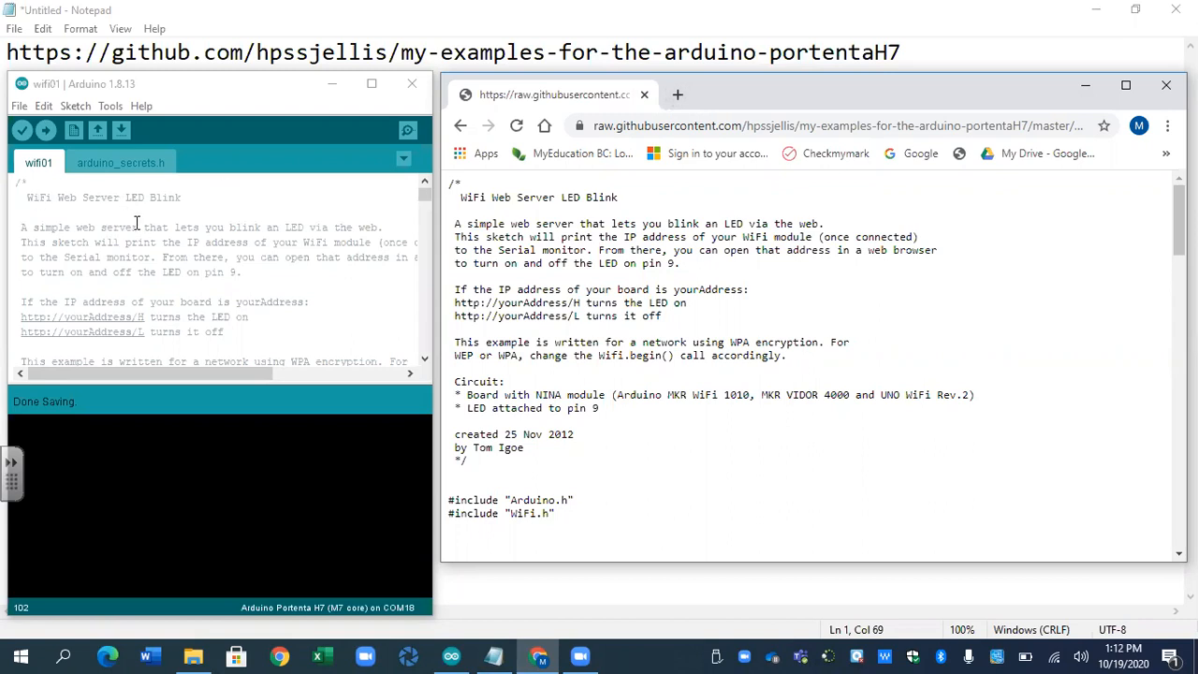
Upload the wifi01 web server sketch to the Portenta H7 and open the COM13 serial monitor
left_click(45, 130)
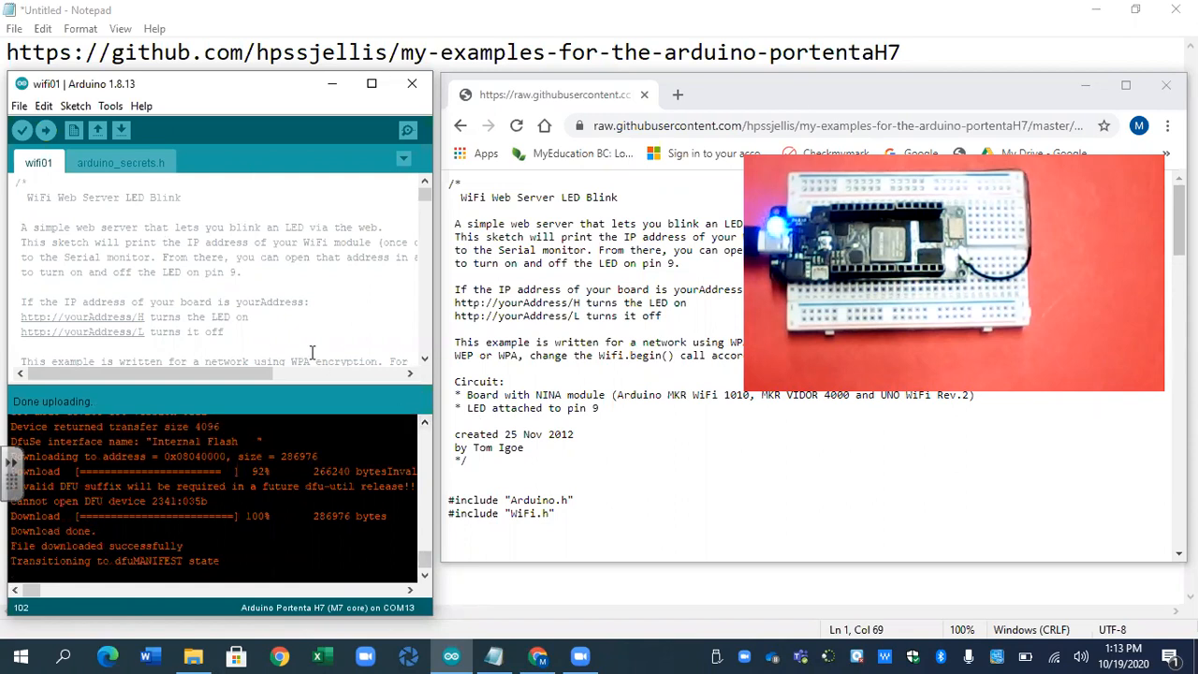
left_click(103, 106)
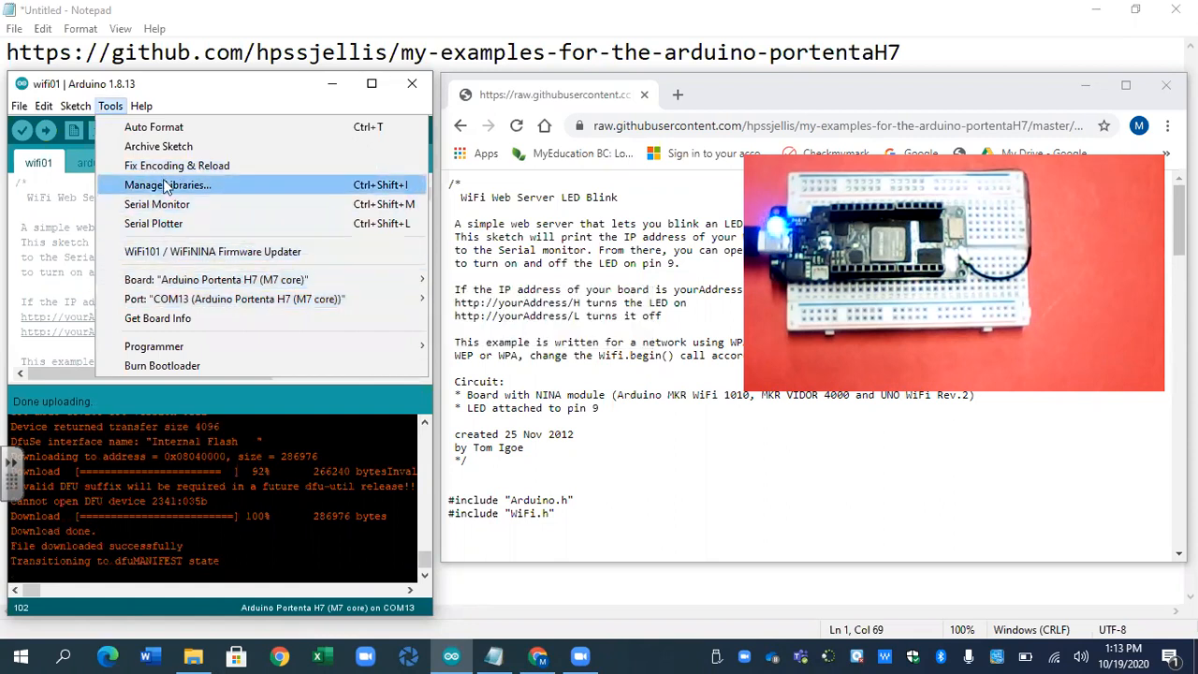
left_click(170, 204)
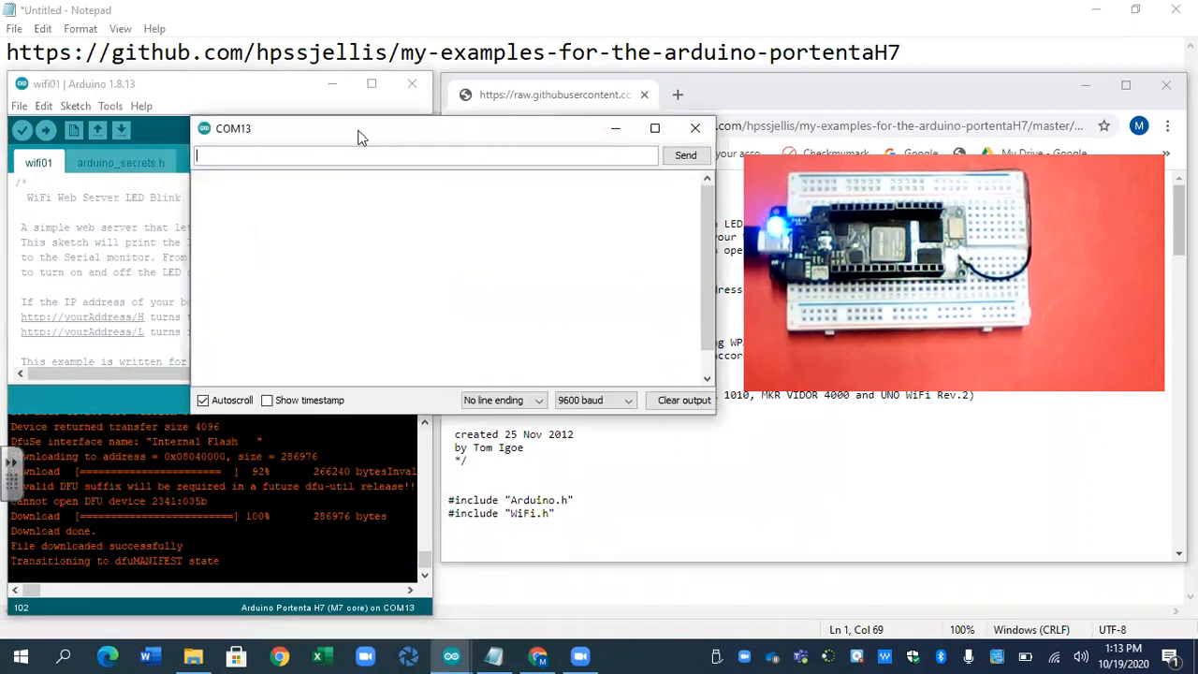
Move the serial monitor aside to read the filesystem mount failure message
left_click_drag(364, 141, 389, 266)
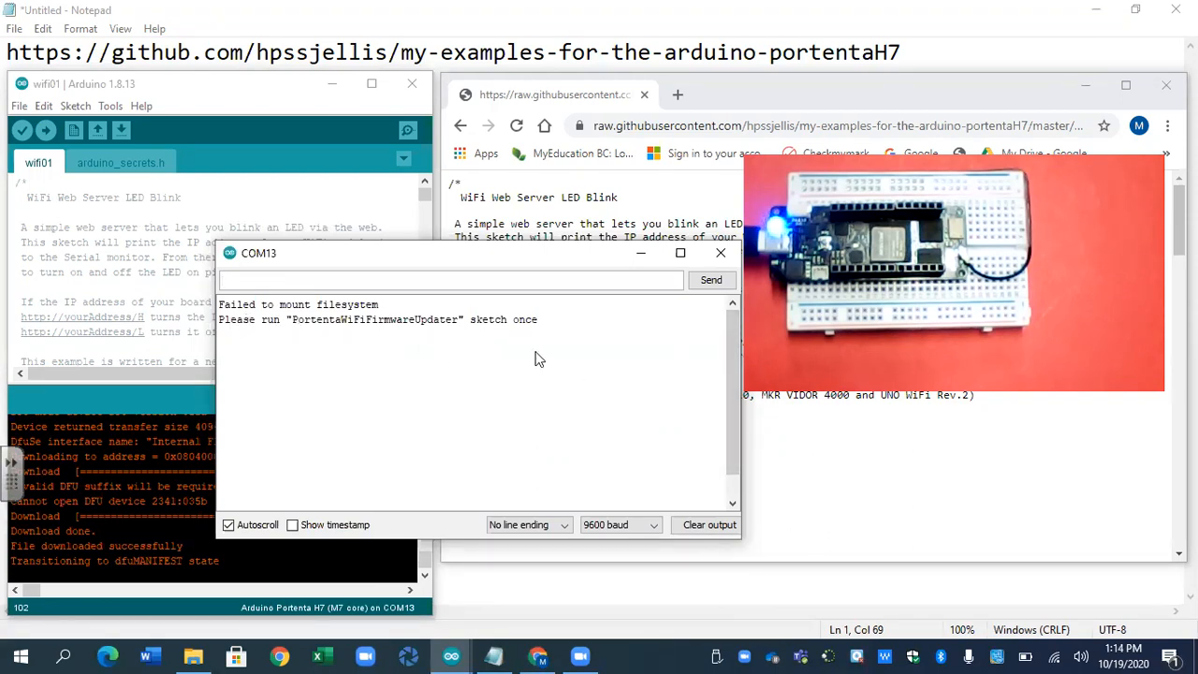
Open the WiFi example PortentaWiFiFirmwareUpdater sketch in its own window
left_click(148, 227)
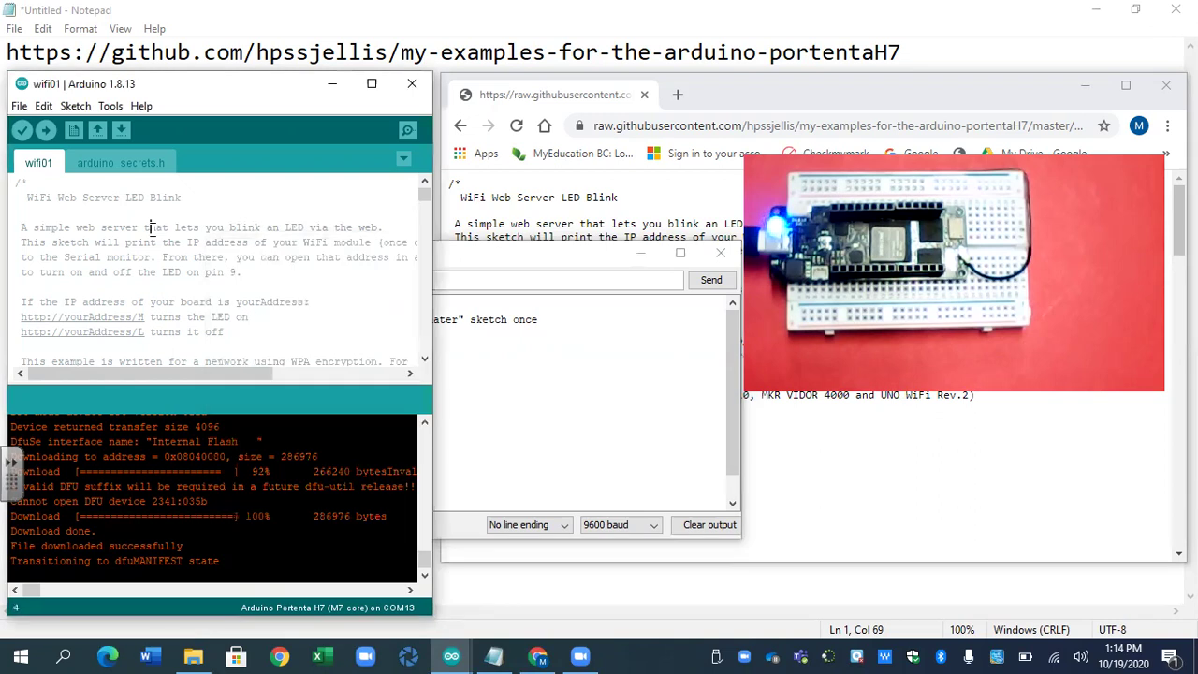
left_click(18, 106)
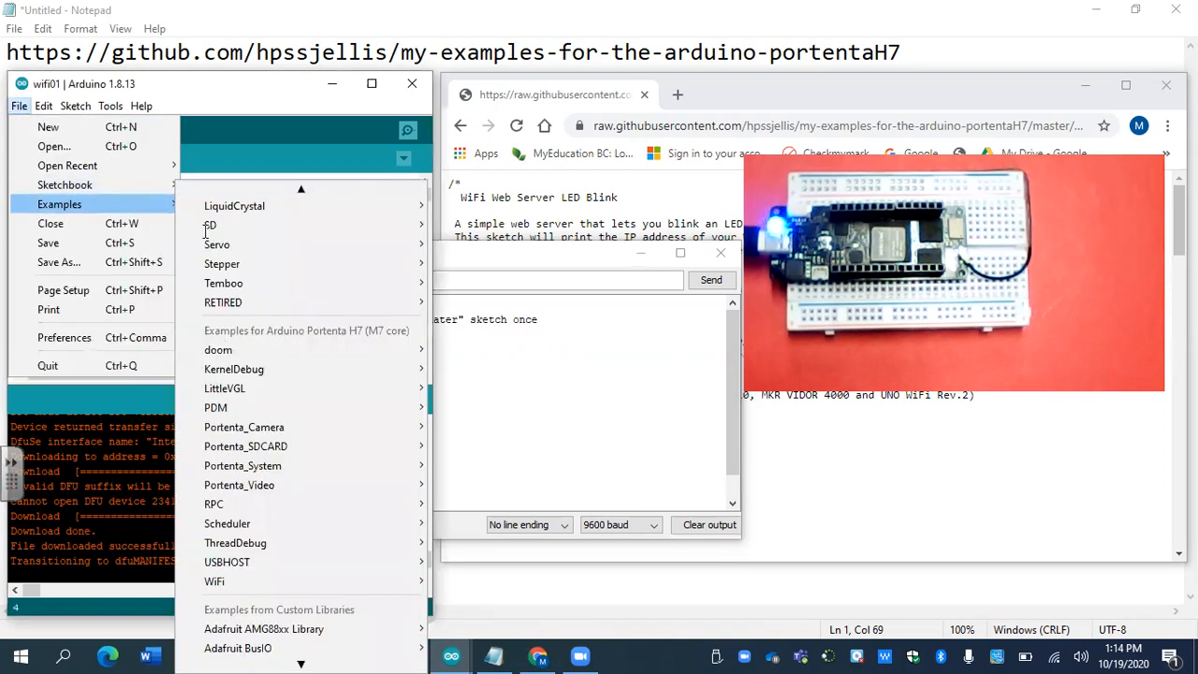
mouse_move(59, 204)
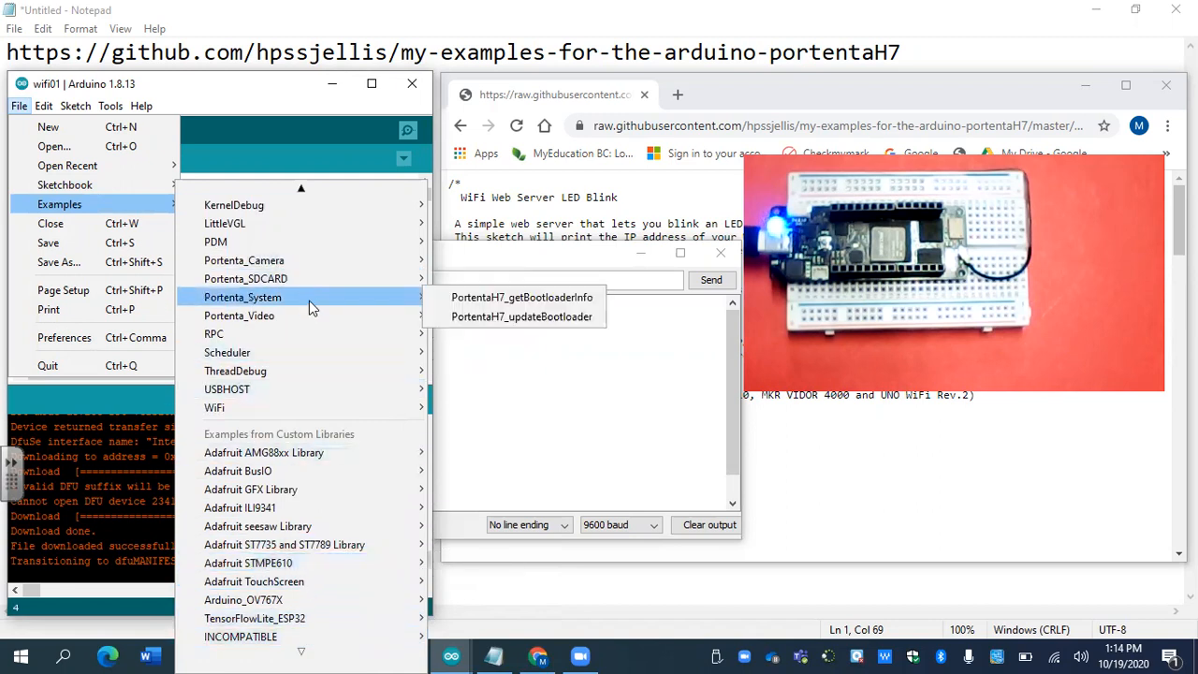
mouse_move(214, 408)
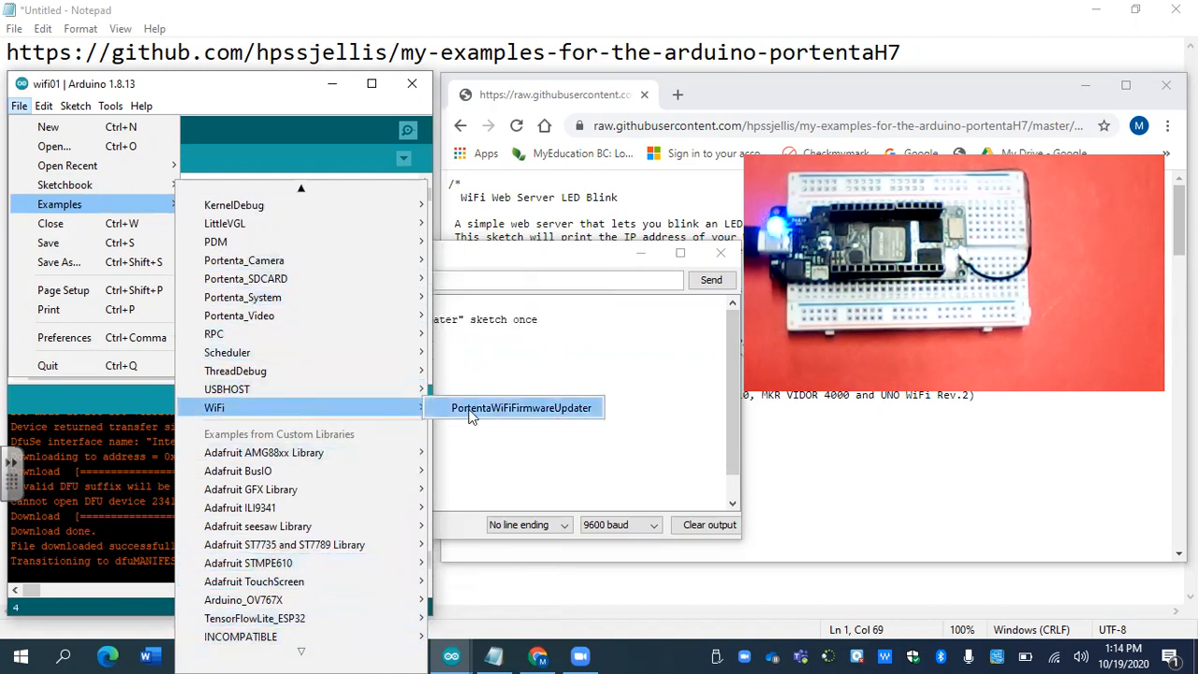
left_click(487, 408)
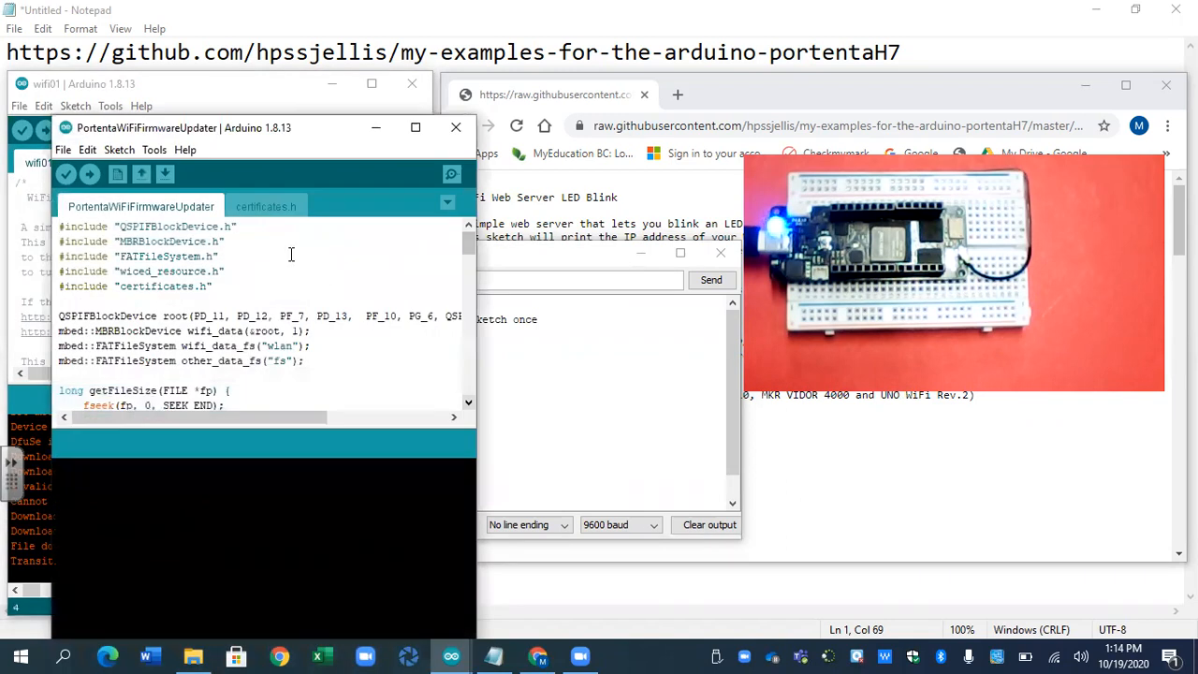
Upload the firmware updater sketch, correcting the port from COM18 to the Portenta H7 on COM15
left_click(89, 175)
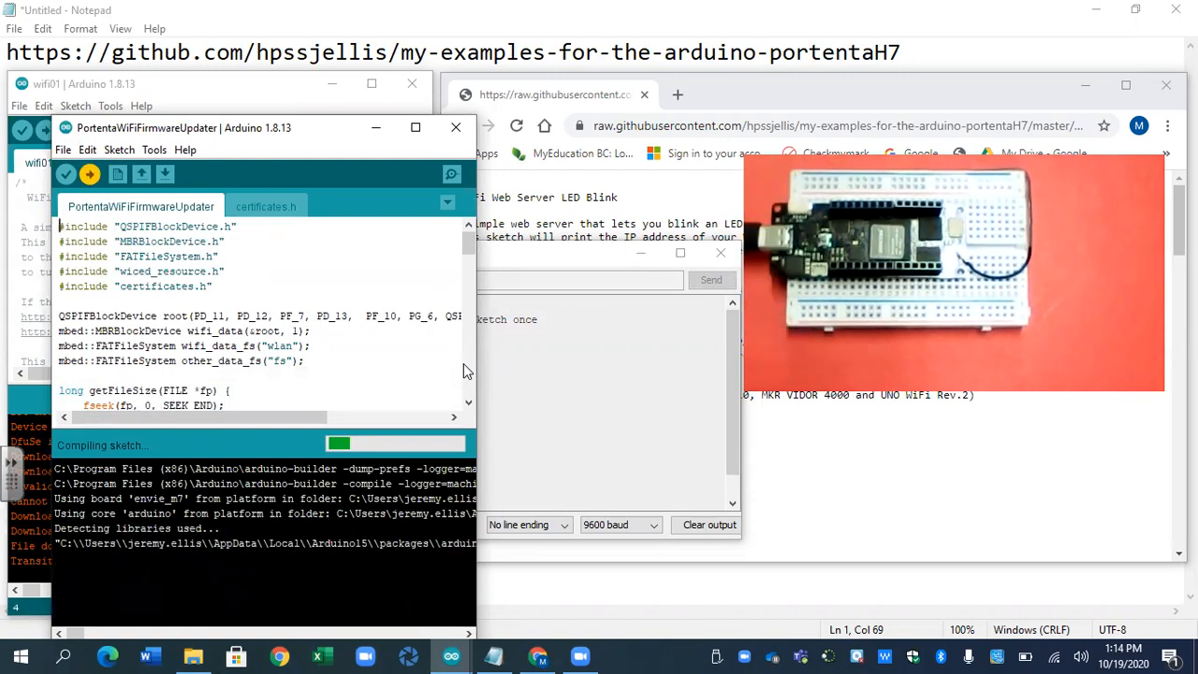
left_click(155, 150)
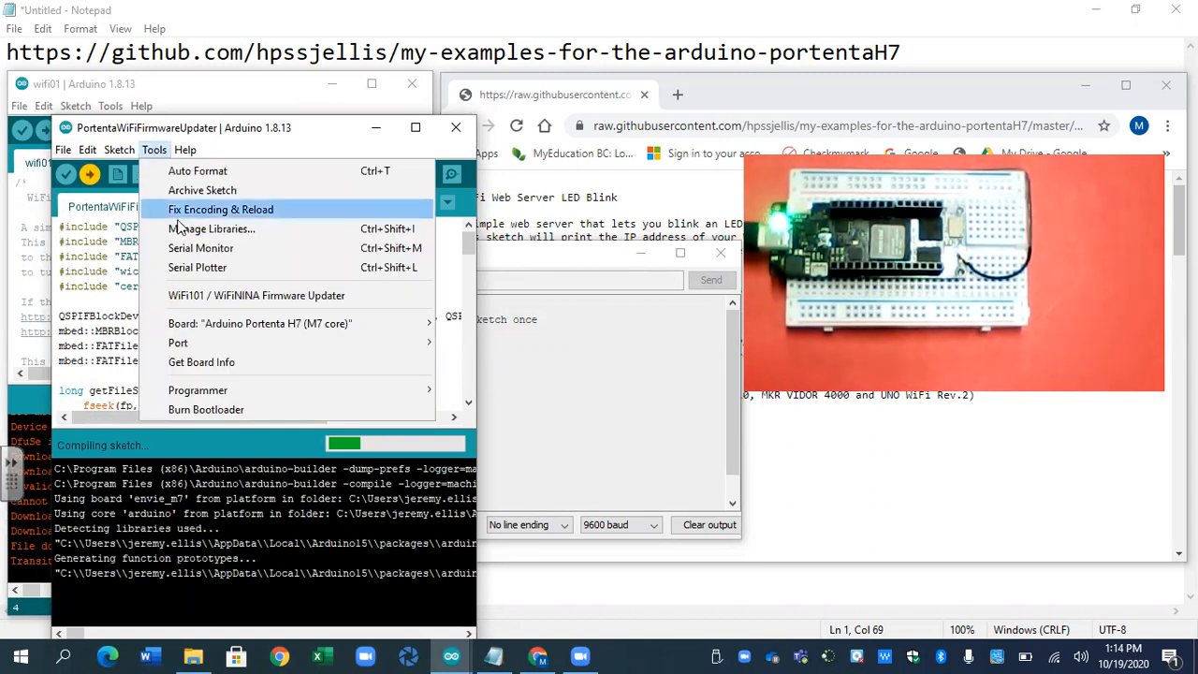
left_click(476, 362)
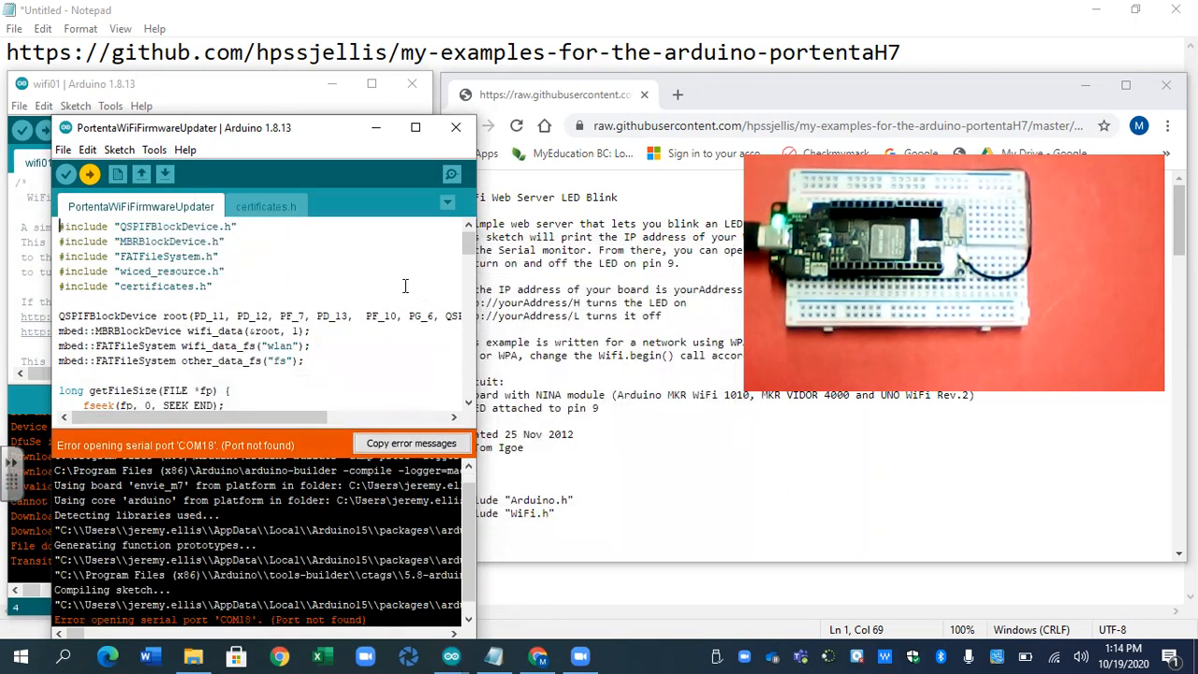
left_click(155, 149)
mouse_move(202, 342)
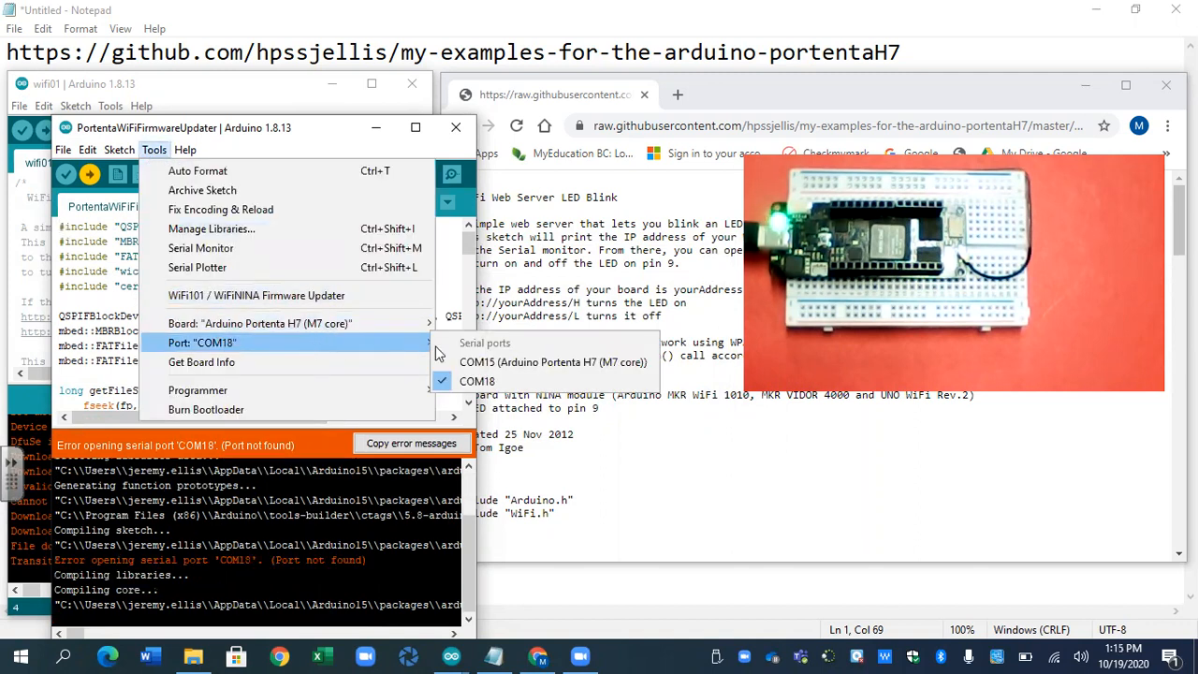
left_click(552, 362)
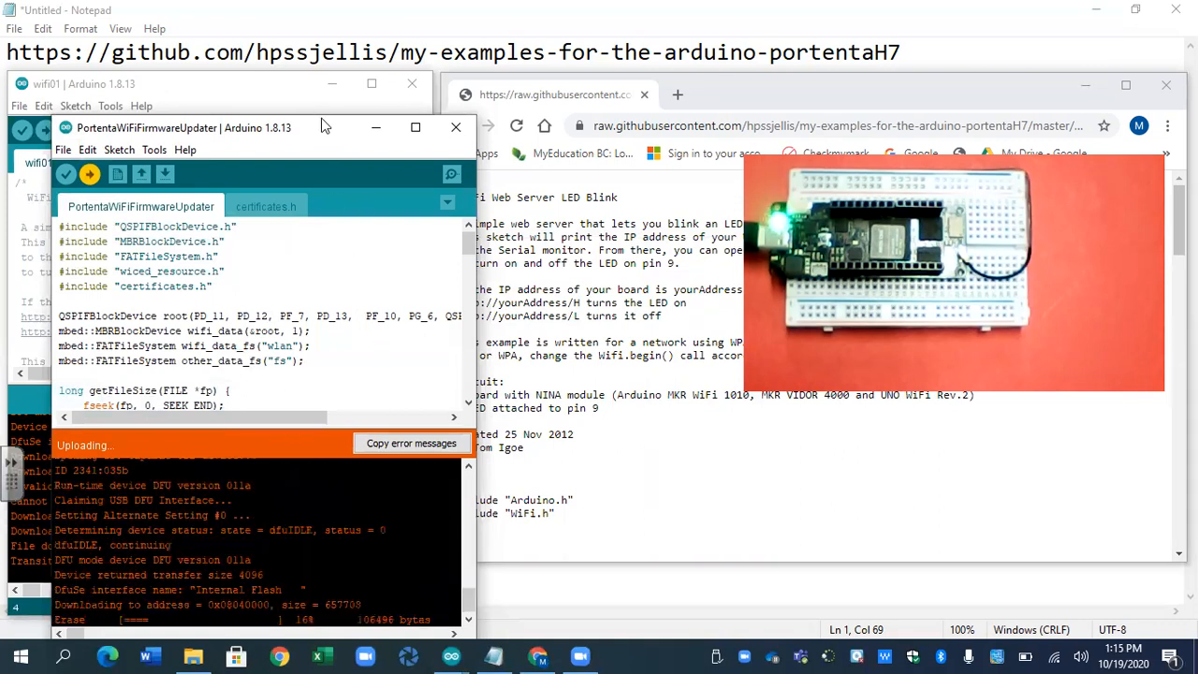
left_click_drag(325, 127, 331, 70)
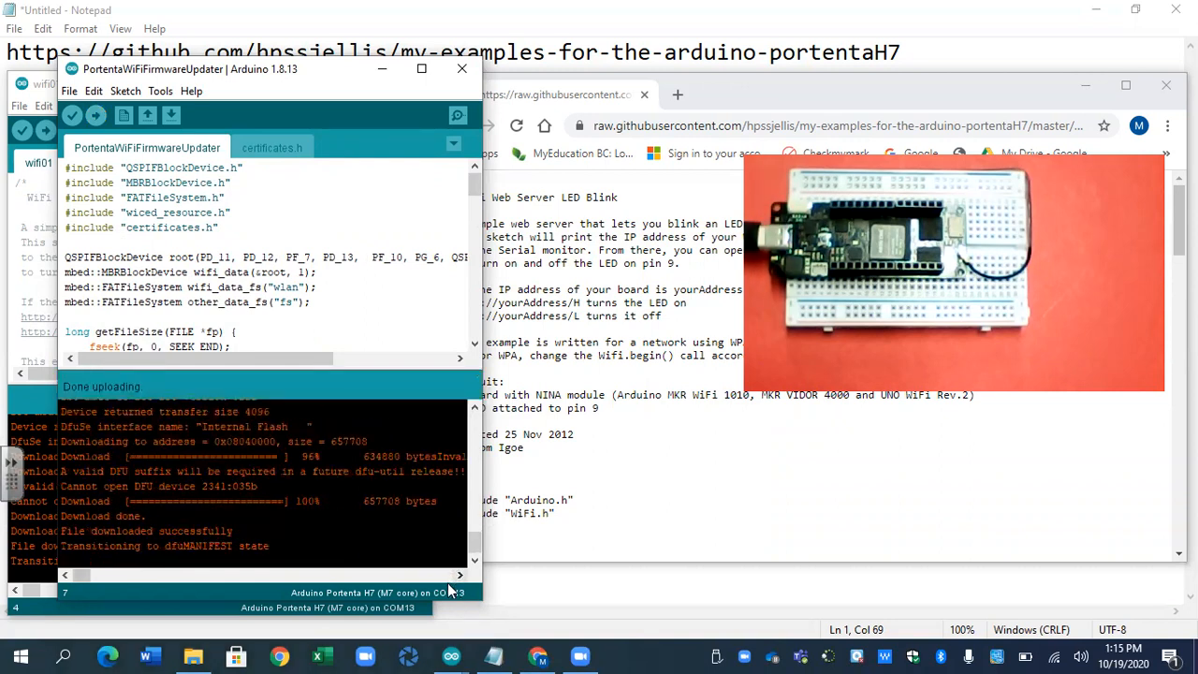
left_click(160, 91)
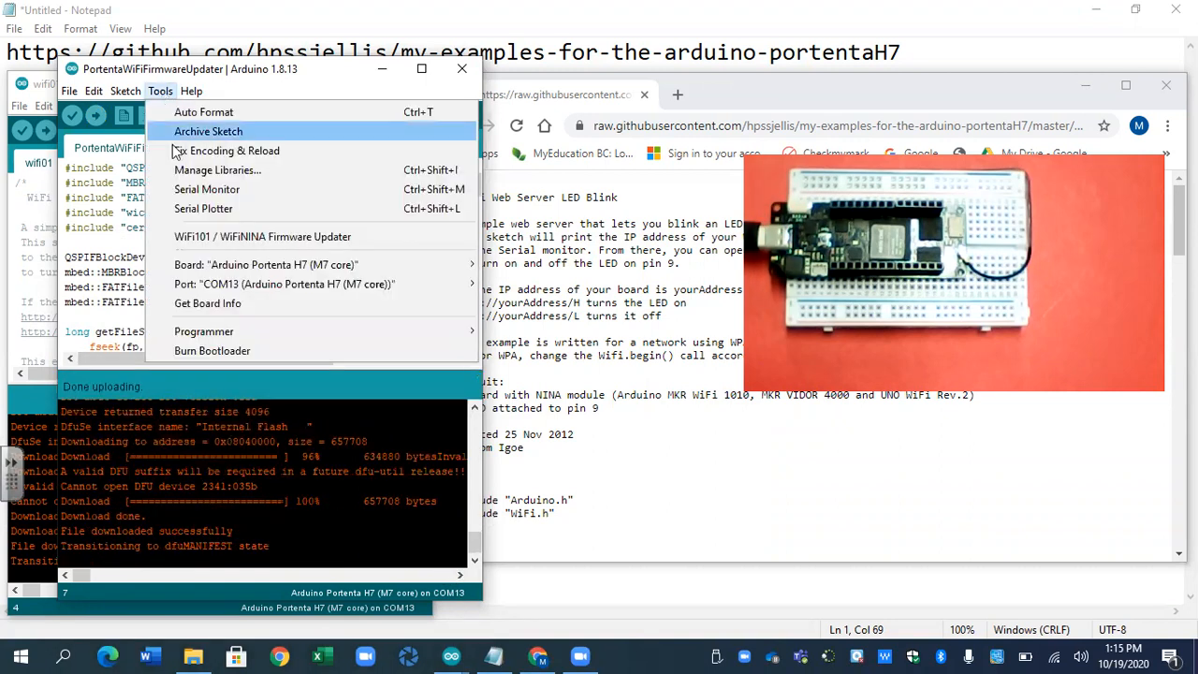
left_click(207, 189)
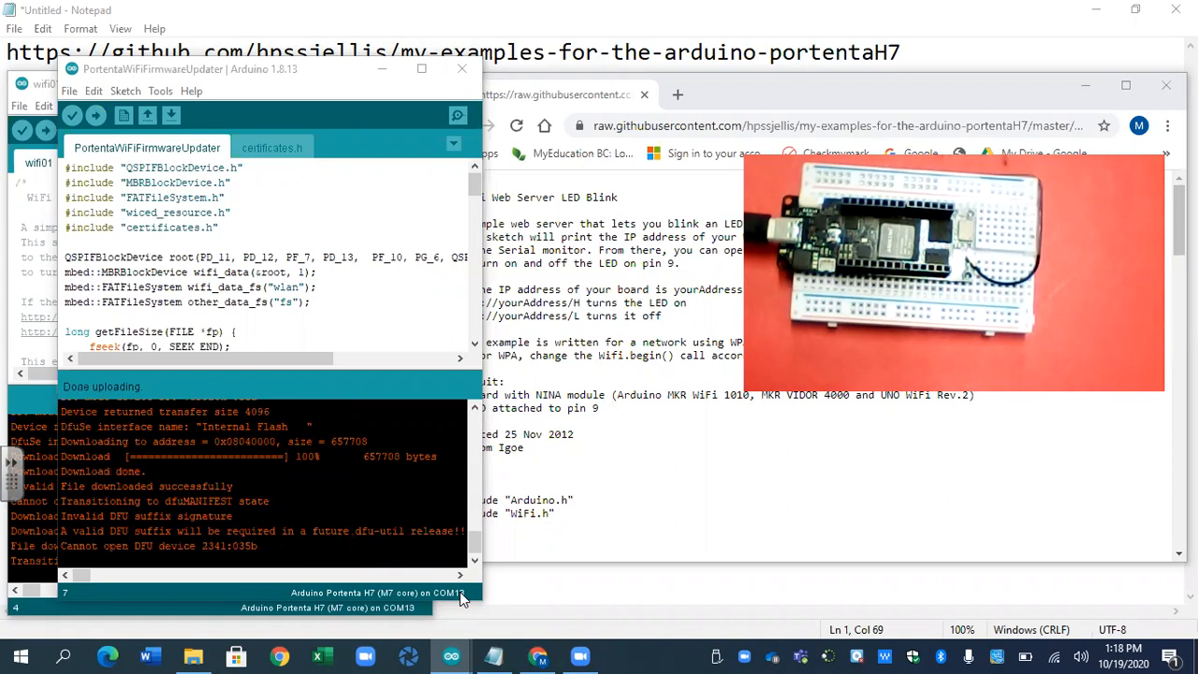
Read 'Firmware and certificates updated!' in the serial monitor, then close it
left_click(160, 91)
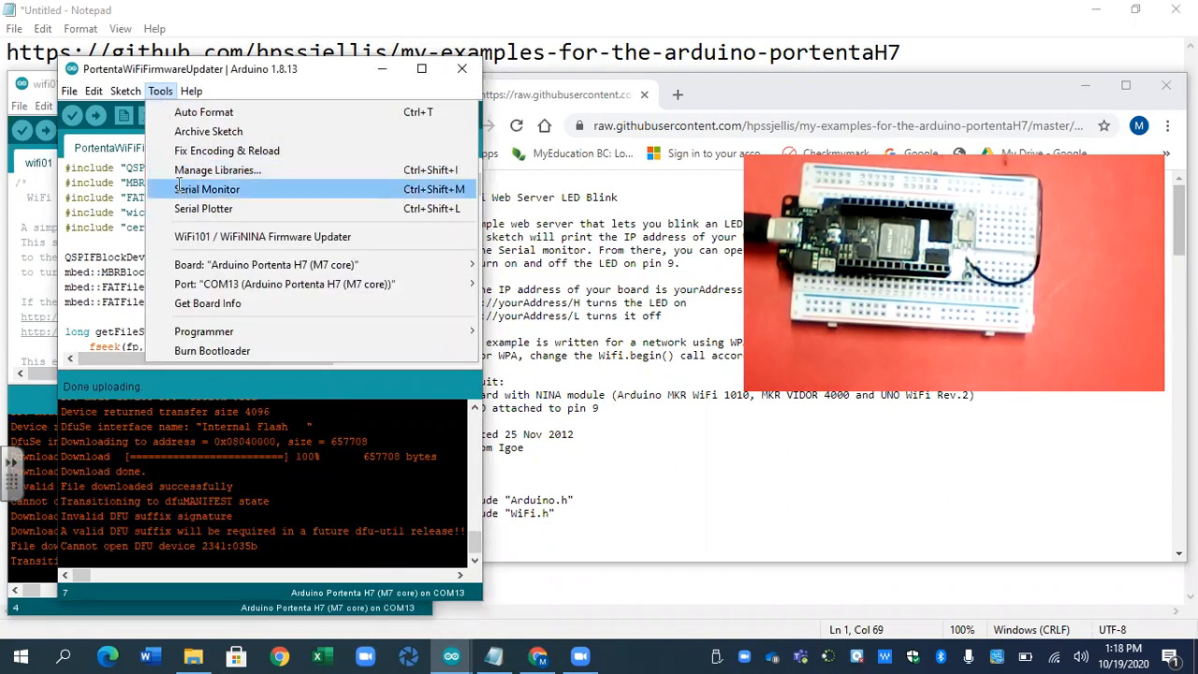
left_click(187, 189)
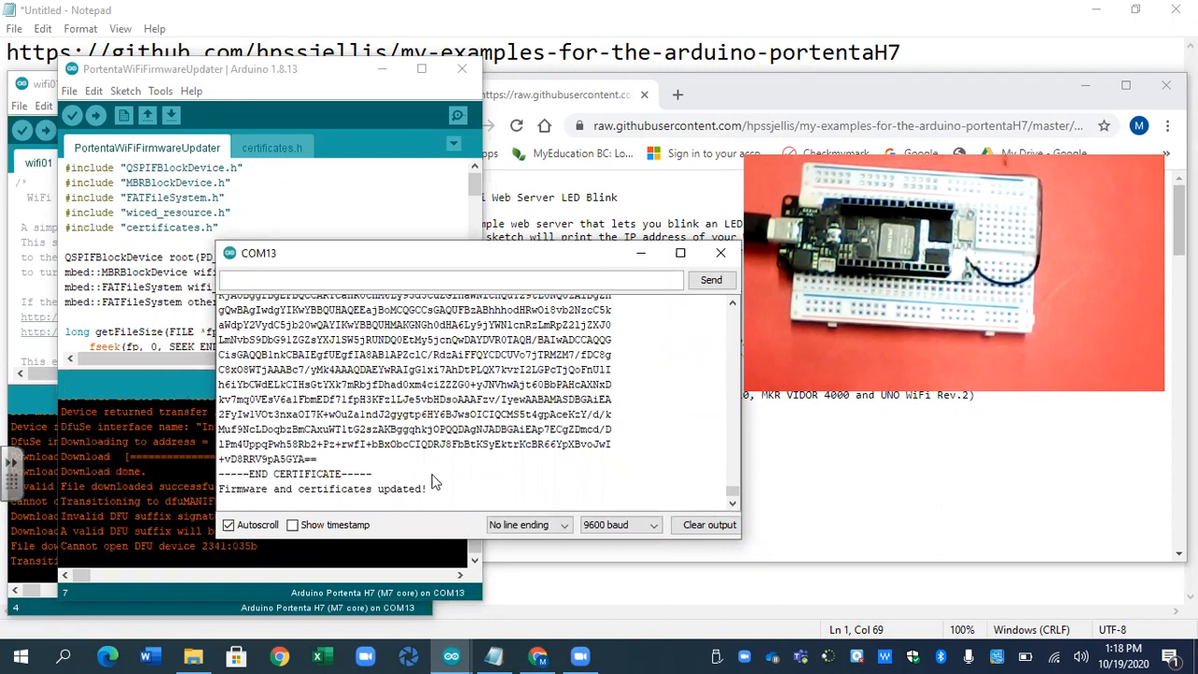
left_click(721, 252)
Select the board's COM13 port and upload the wifi01 web server sketch to the Portenta H7
left_click(462, 69)
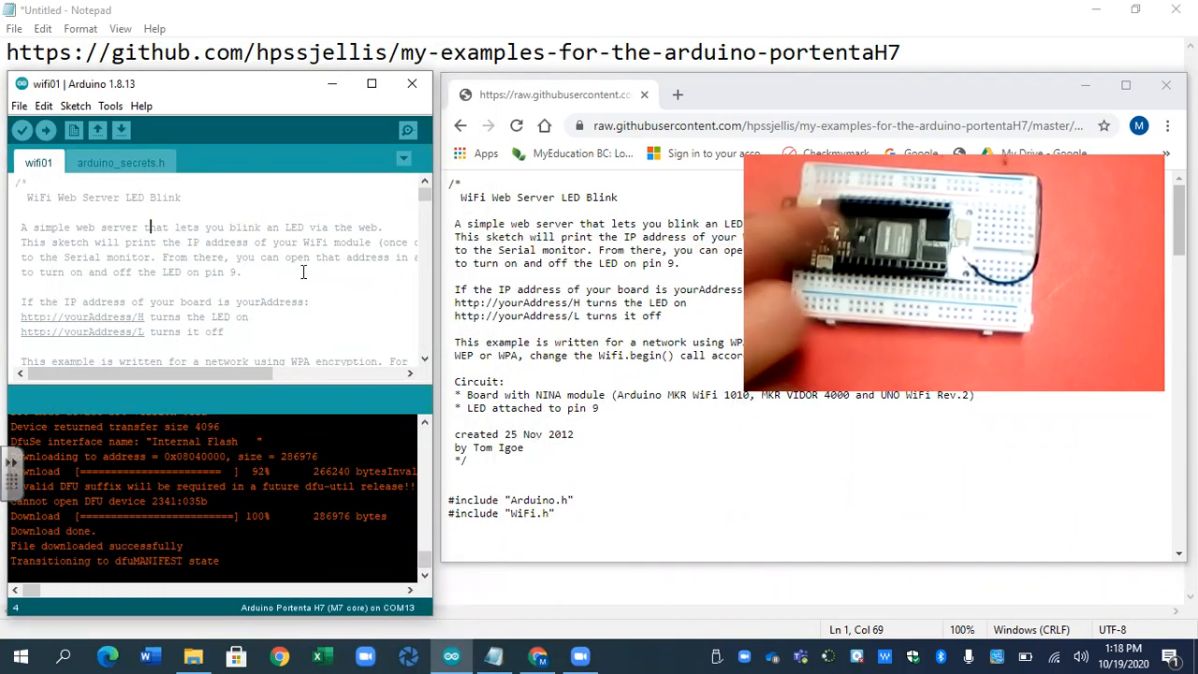
left_click(248, 301)
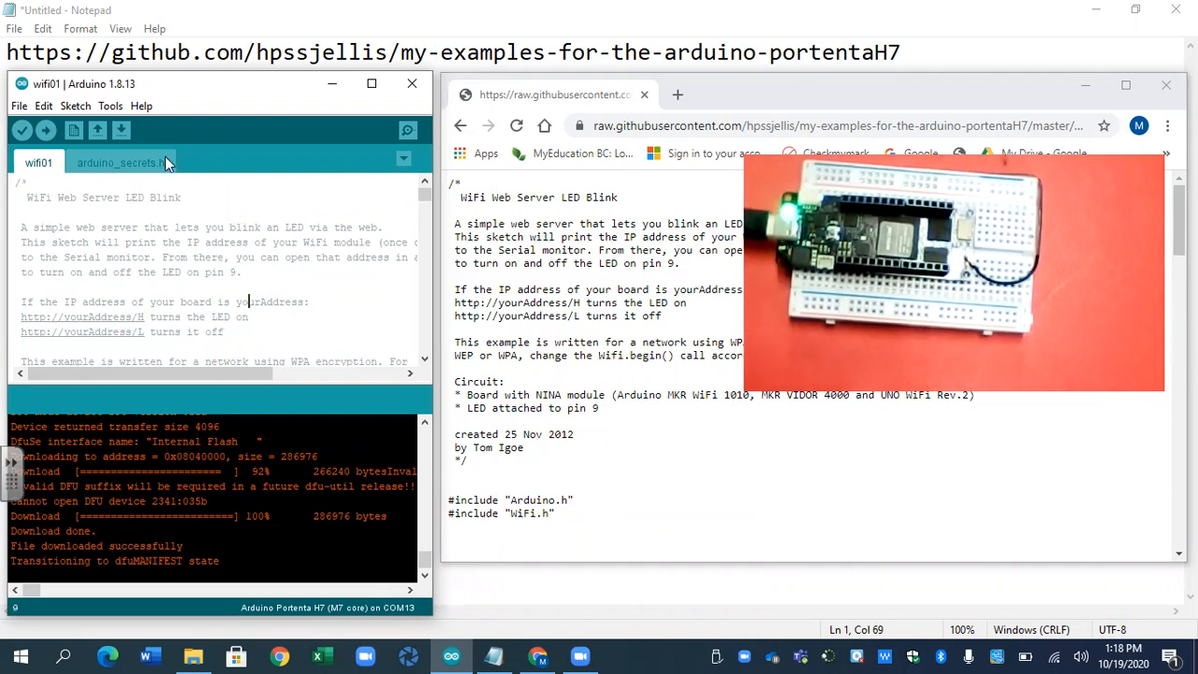
left_click(111, 105)
mouse_move(134, 298)
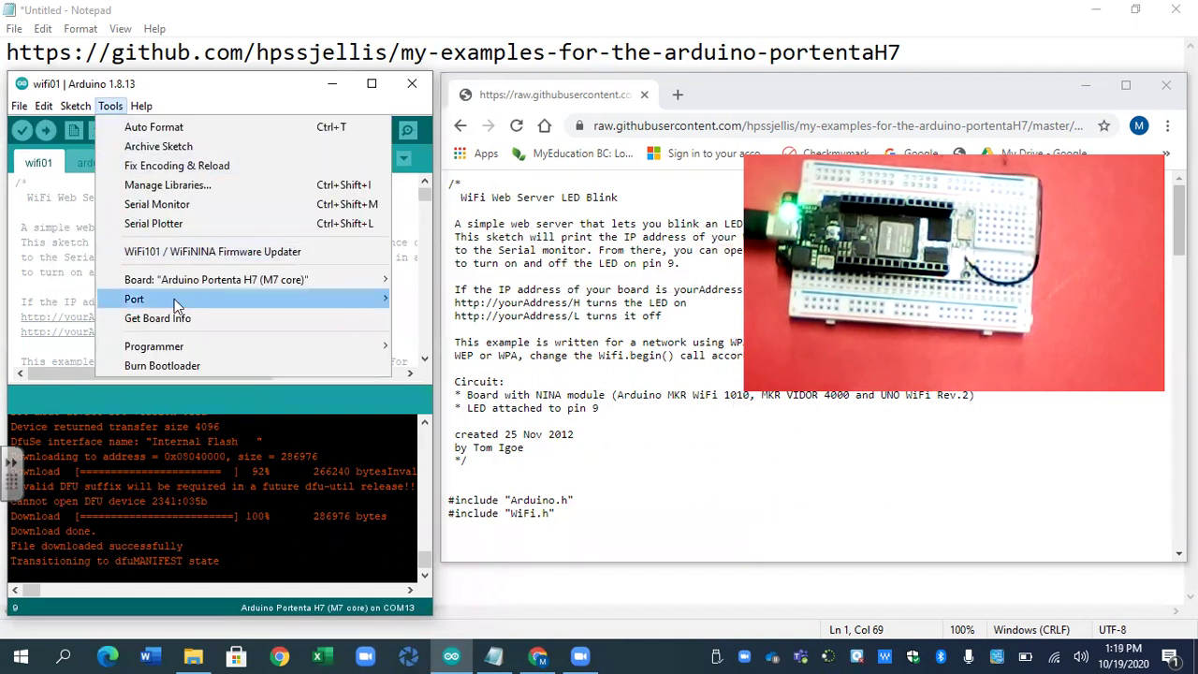
left_click(437, 317)
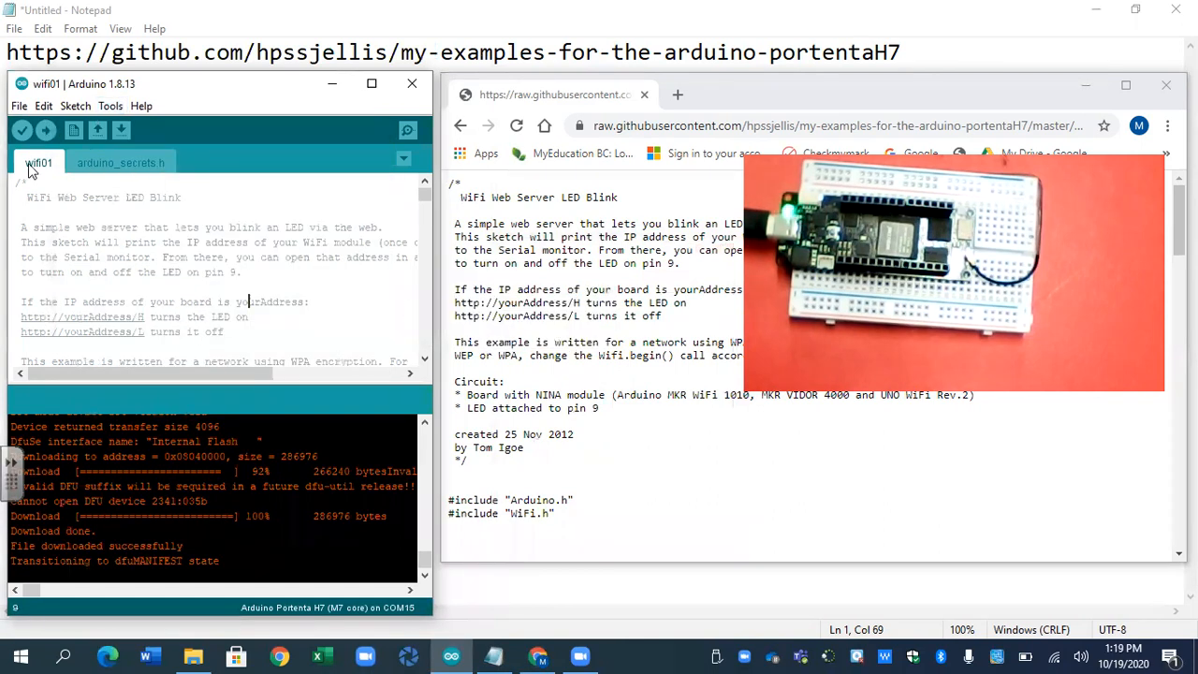
left_click(47, 130)
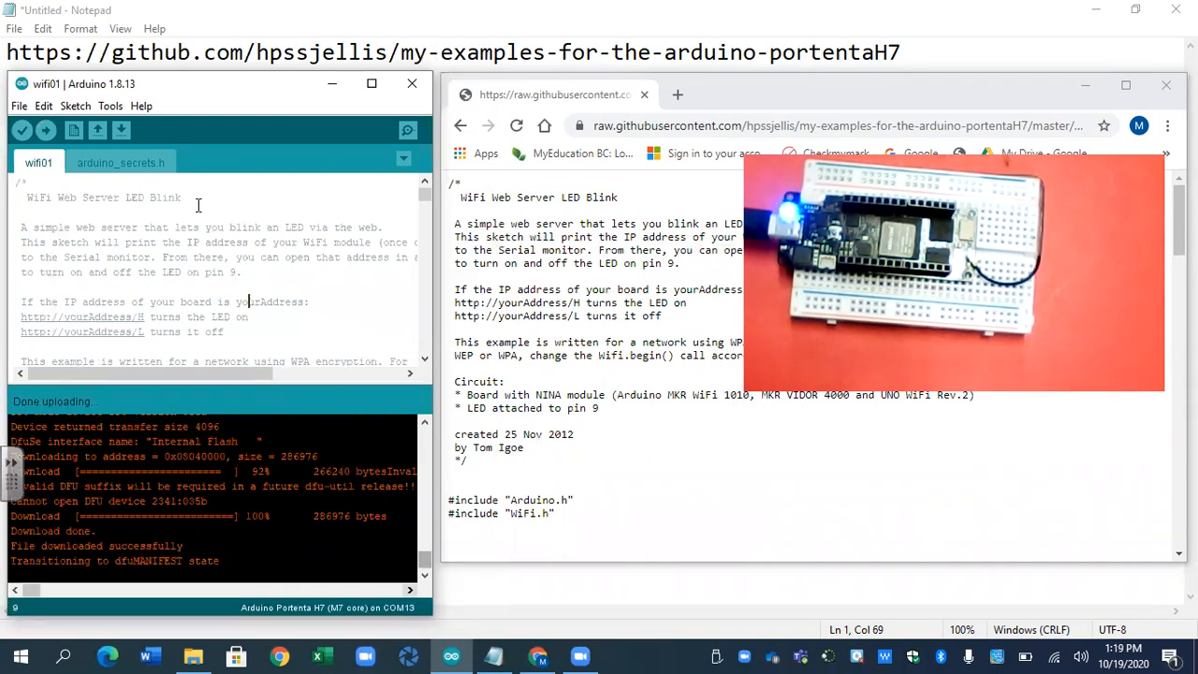
left_click(111, 105)
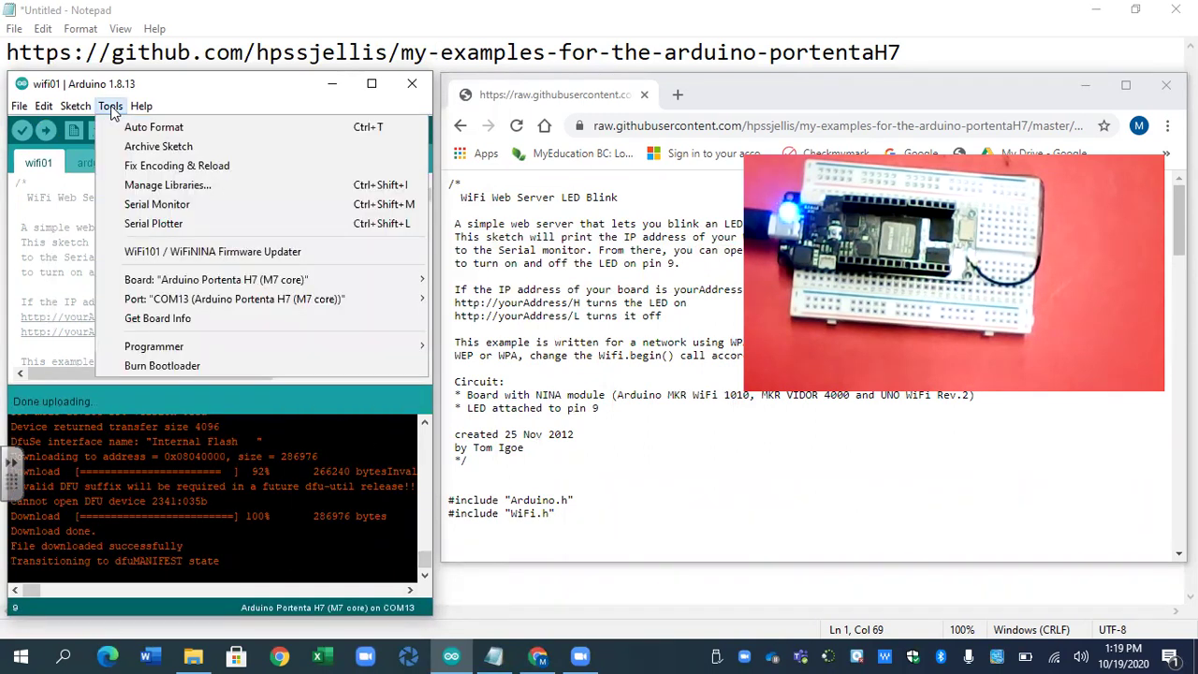
left_click(147, 204)
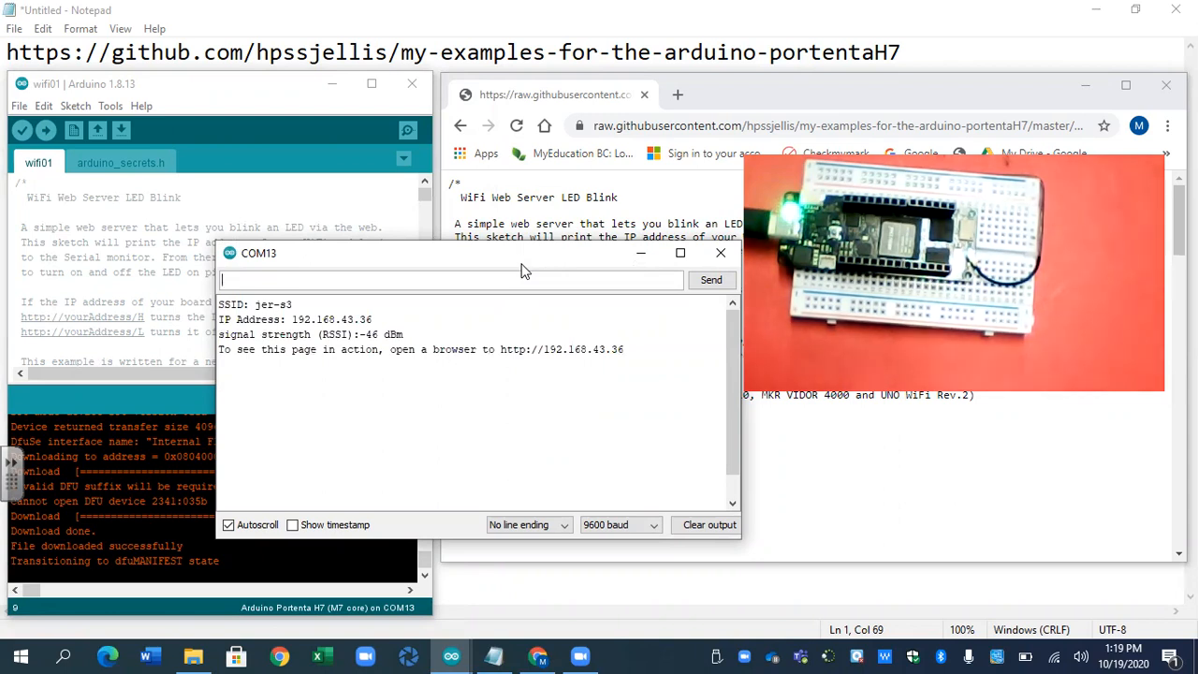
left_click_drag(625, 349, 501, 354)
key("ctrl+c")
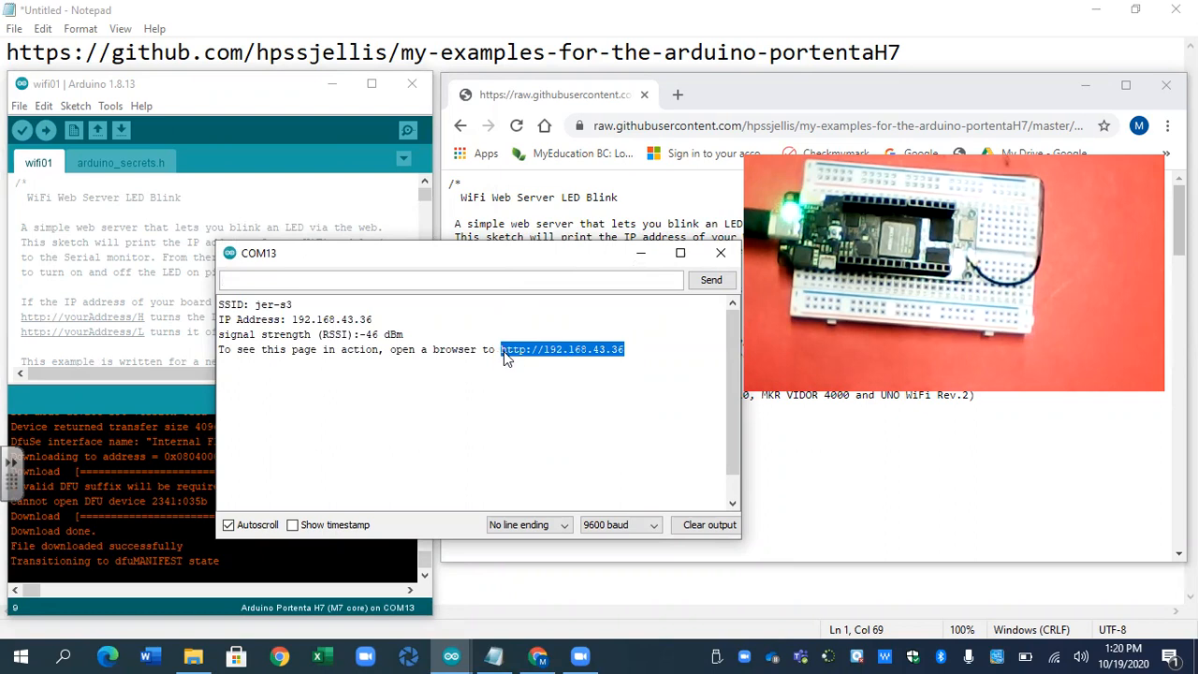
left_click(725, 91)
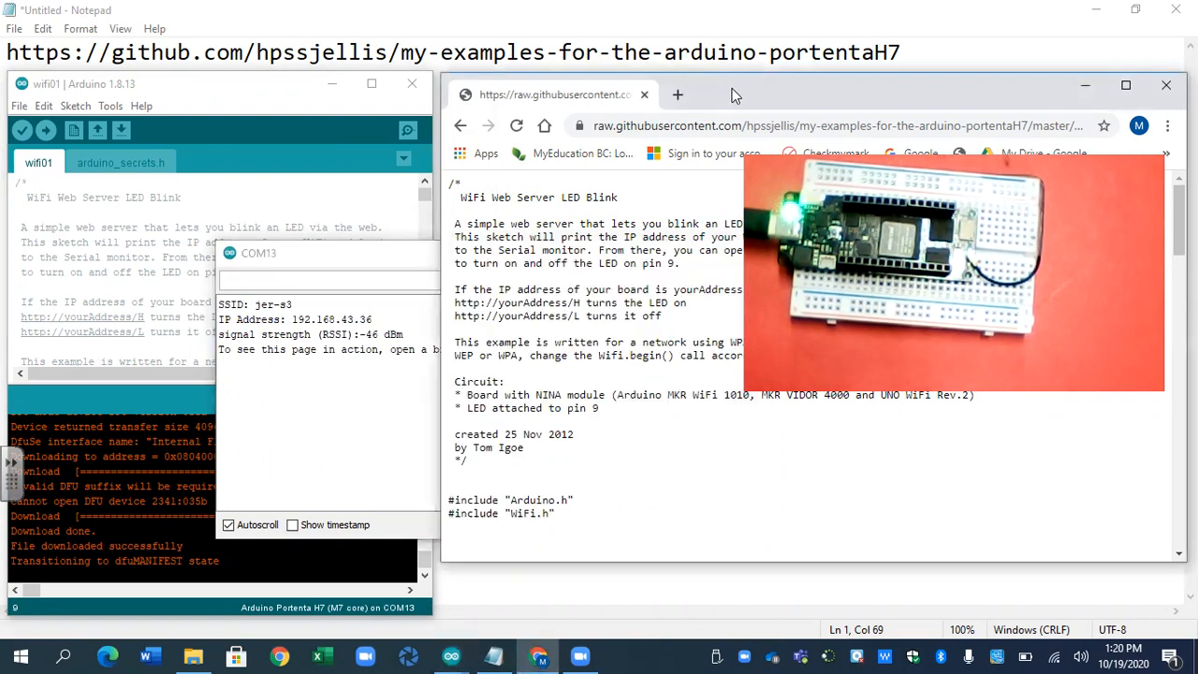
left_click(677, 95)
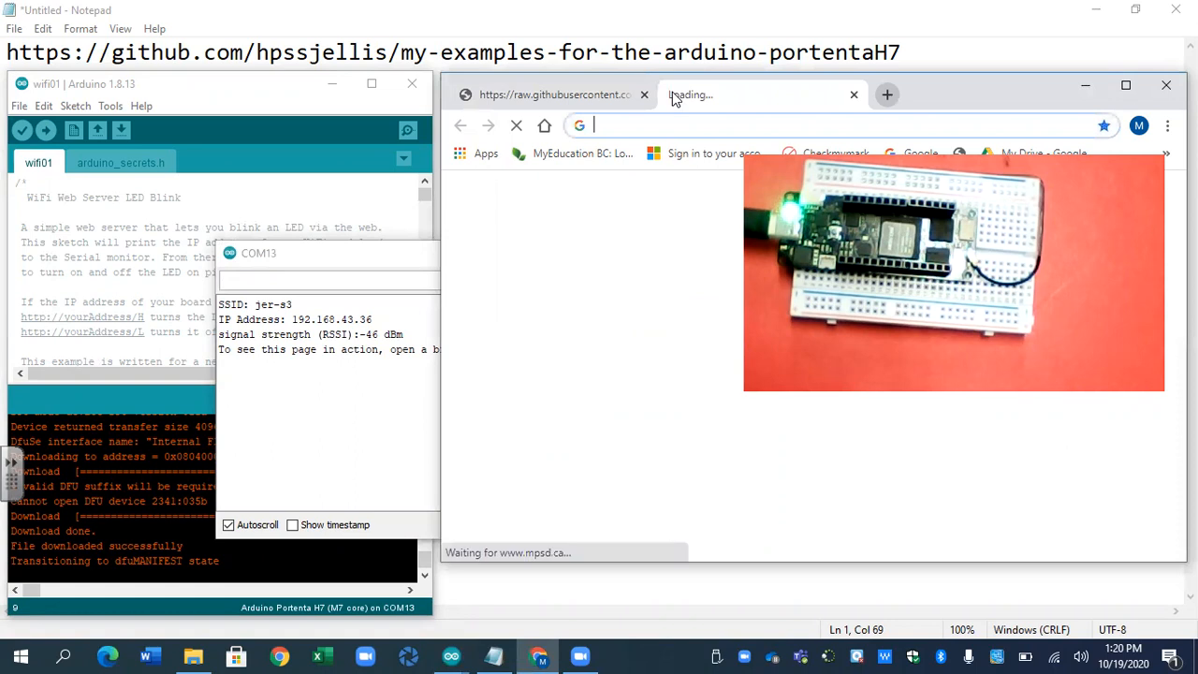
key("ctrl+v")
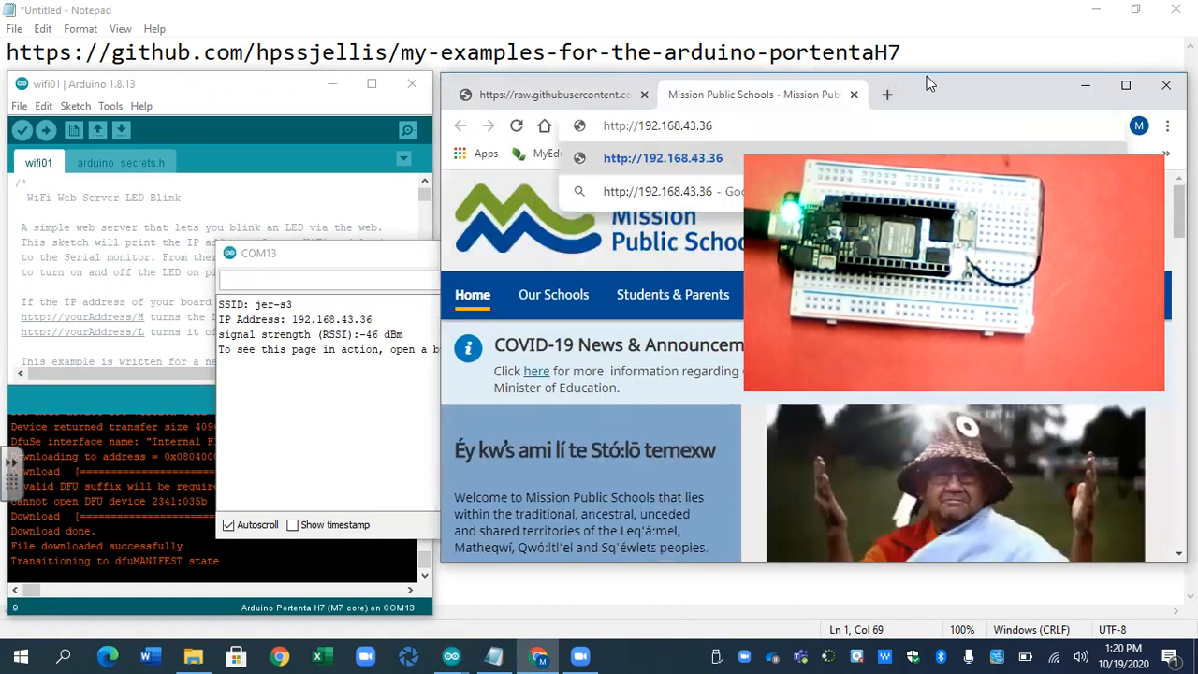
key("Return")
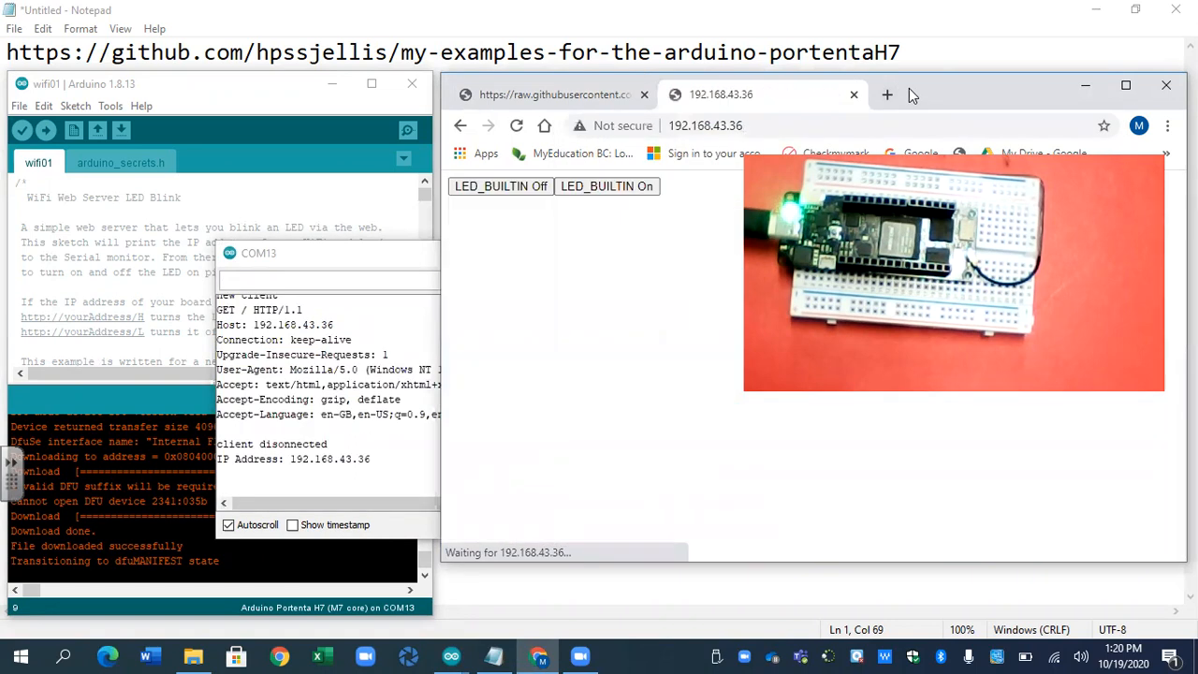
left_click(328, 255)
left_click_drag(320, 265, 161, 259)
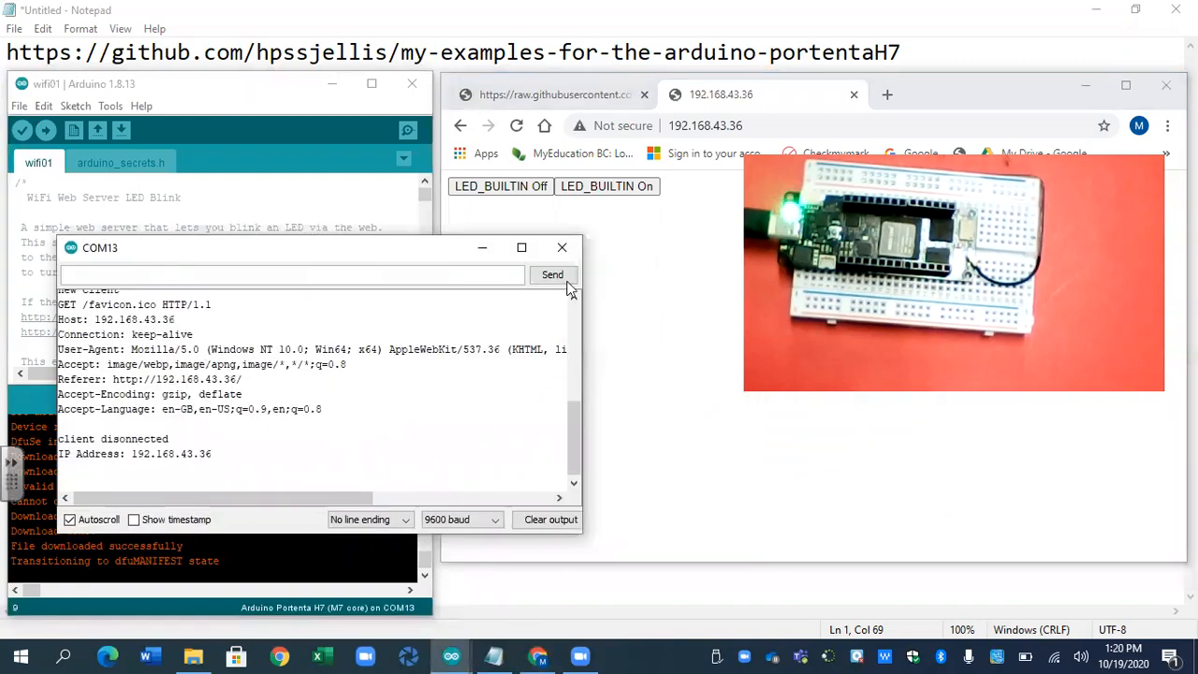
Toggle the built-in LED with the LED_BUILTIN Off and On buttons, watching GET /L and /H requests
left_click(680, 263)
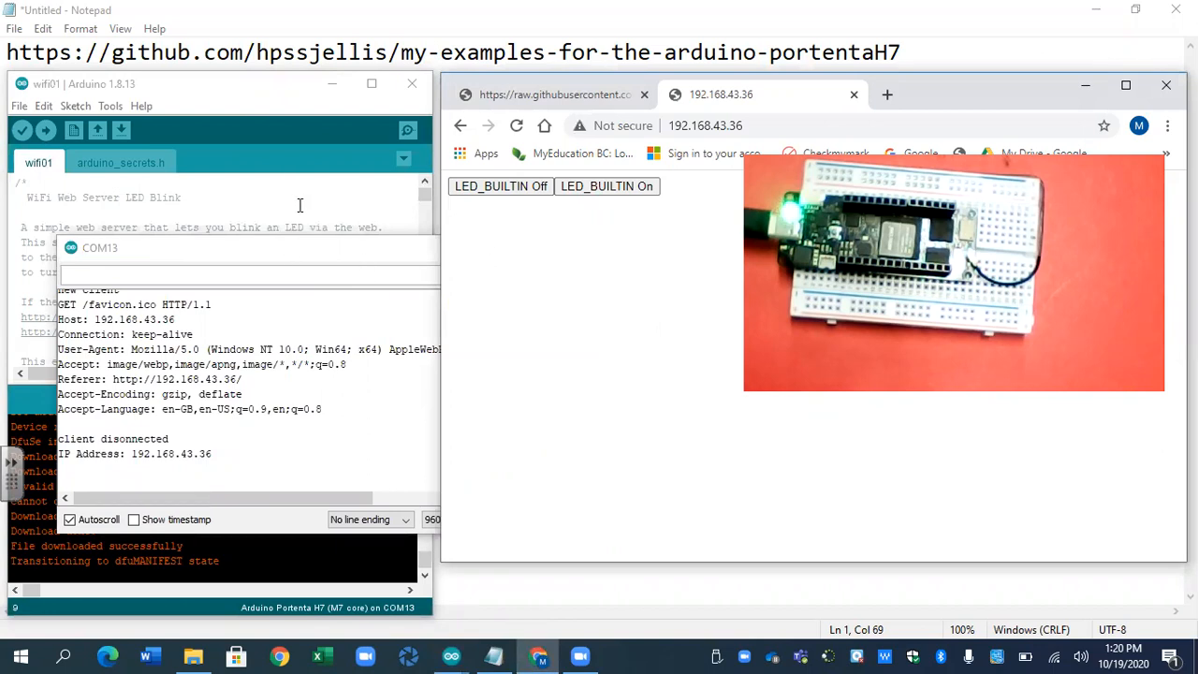
left_click(521, 190)
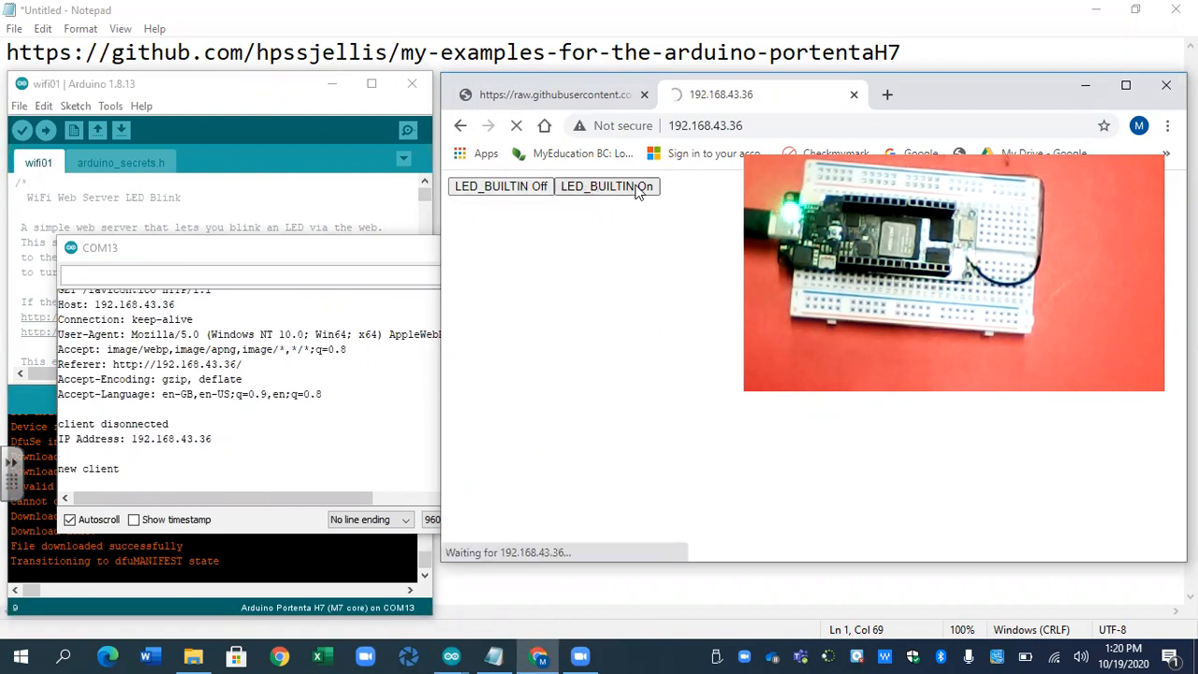
left_click(510, 192)
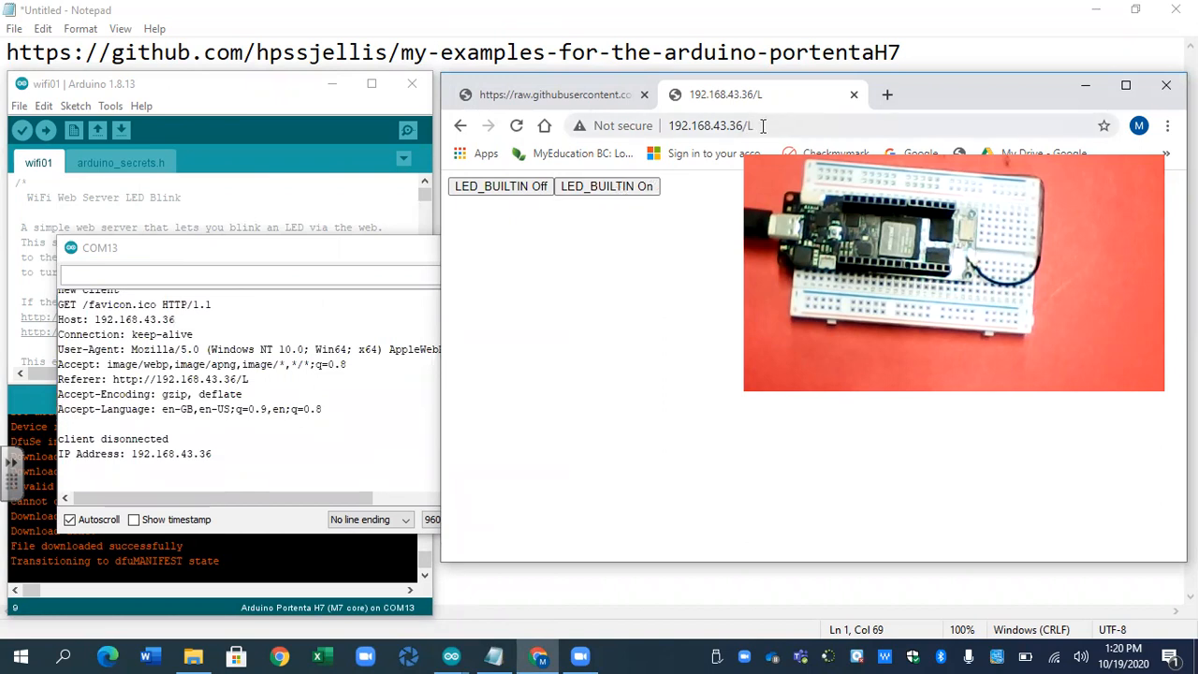
left_click(593, 190)
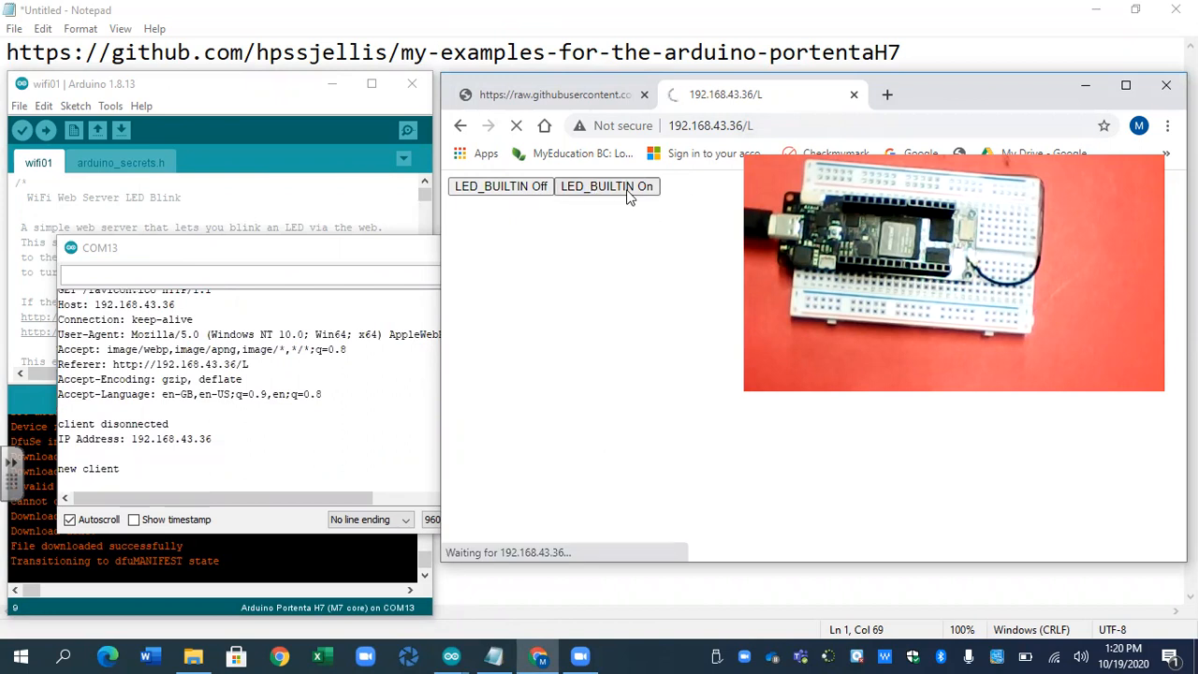
left_click(515, 184)
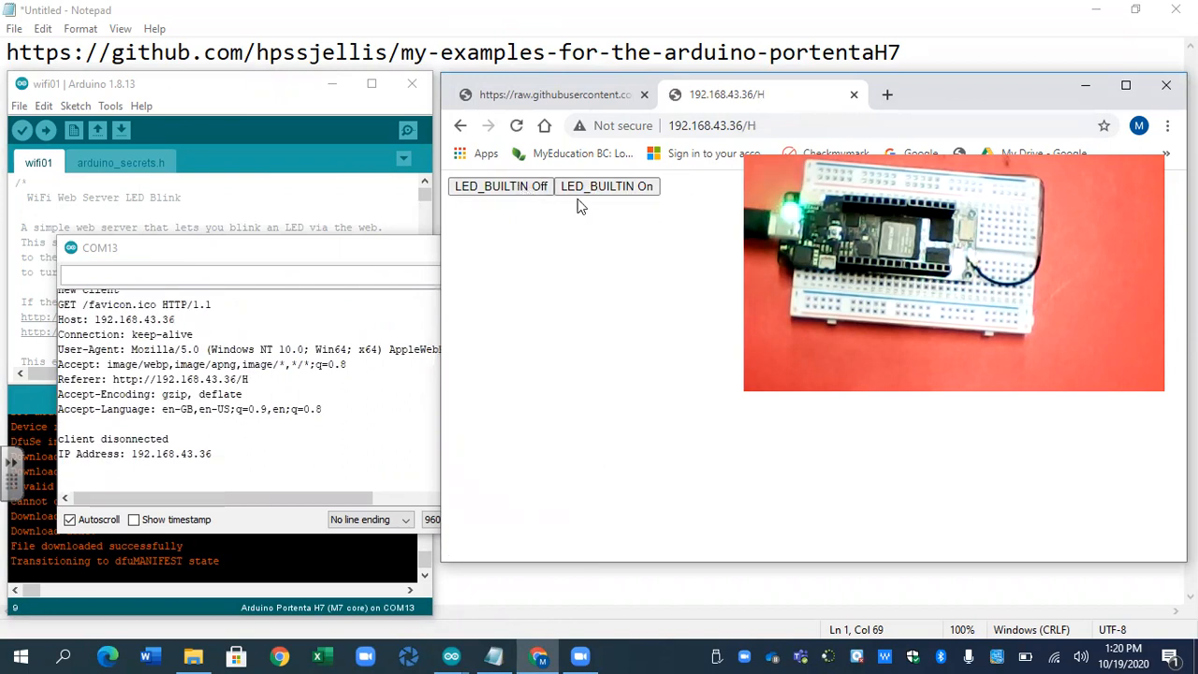
left_click(603, 189)
left_click(602, 190)
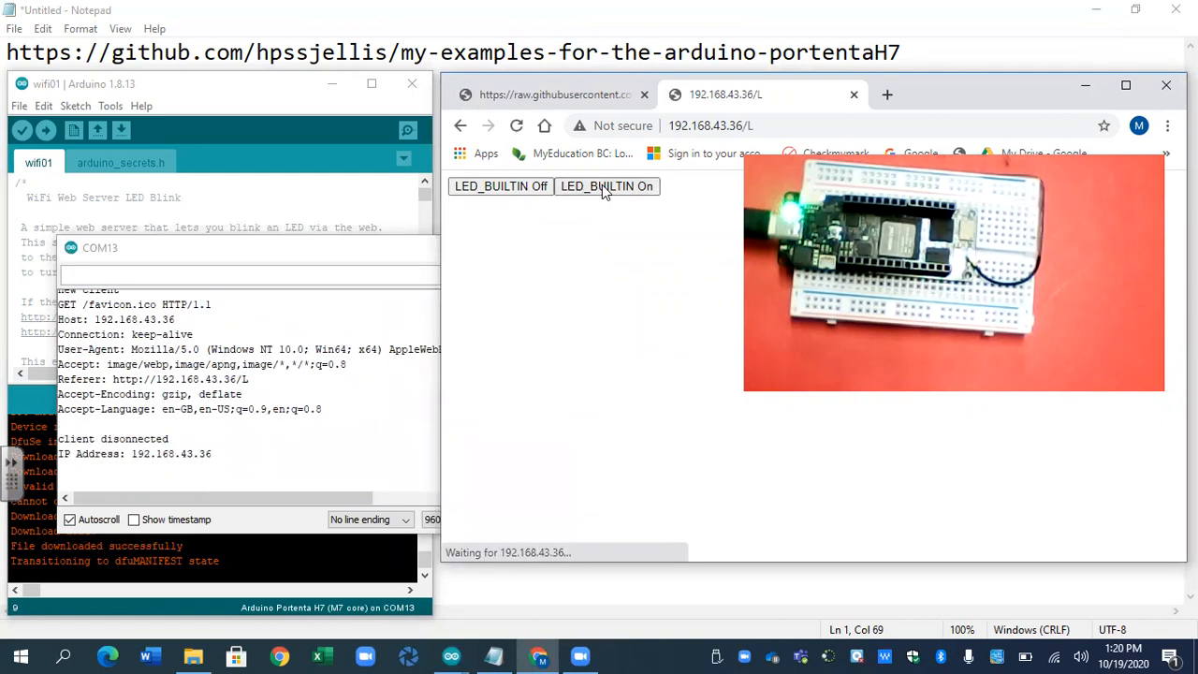
left_click(510, 198)
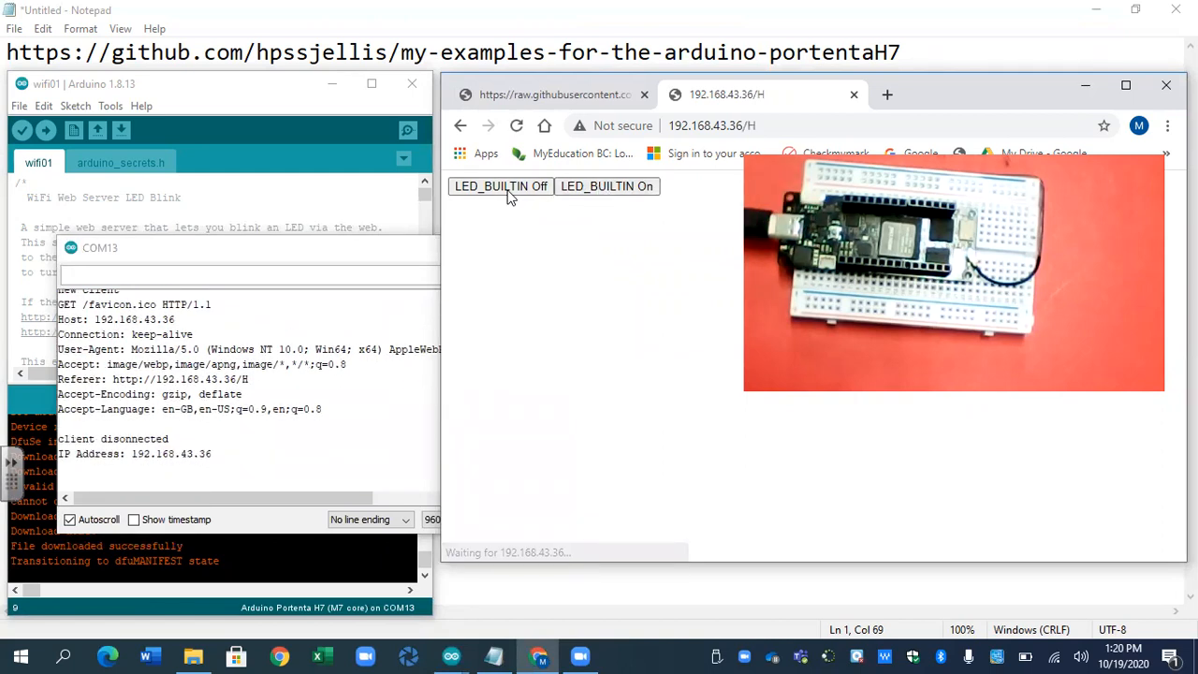
Keep alternating LED_BUILTIN On and Off to confirm the LED follows each request
left_click(603, 192)
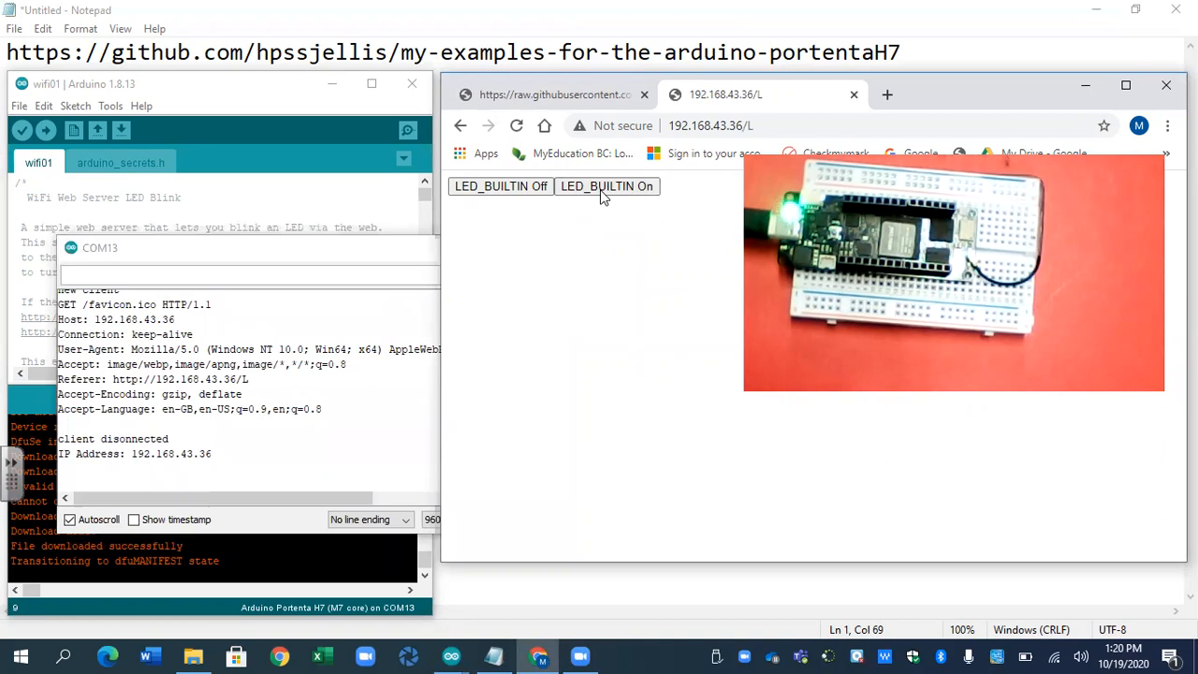
left_click(501, 185)
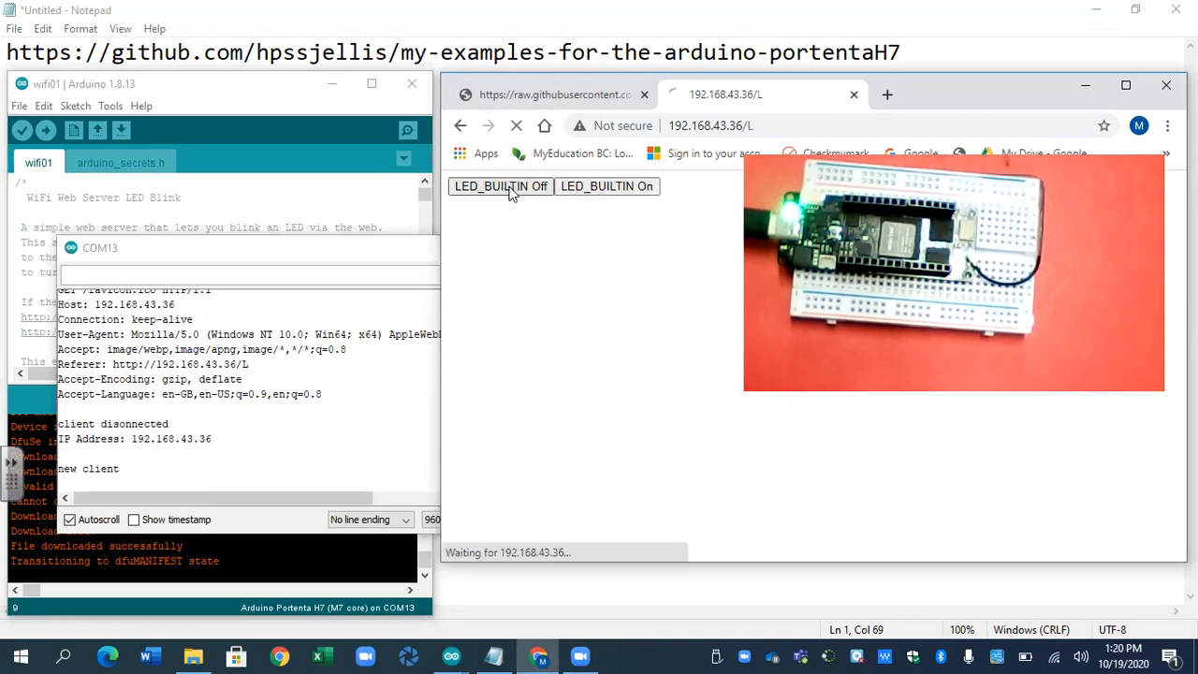
left_click(617, 185)
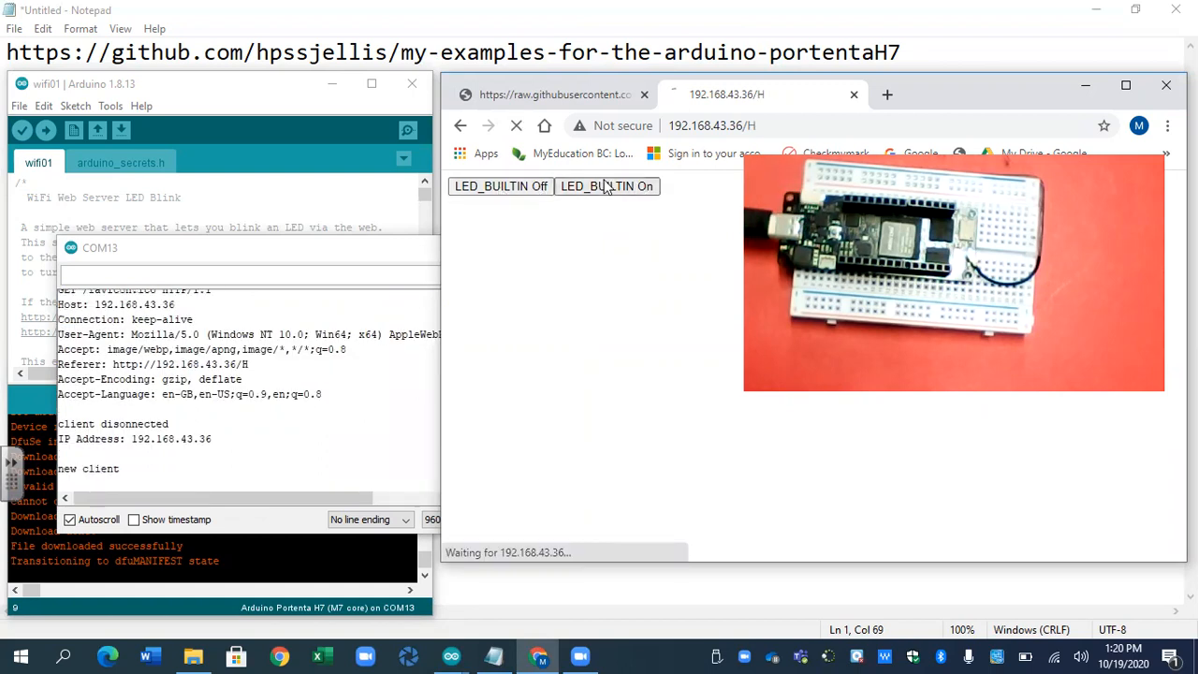
left_click(606, 186)
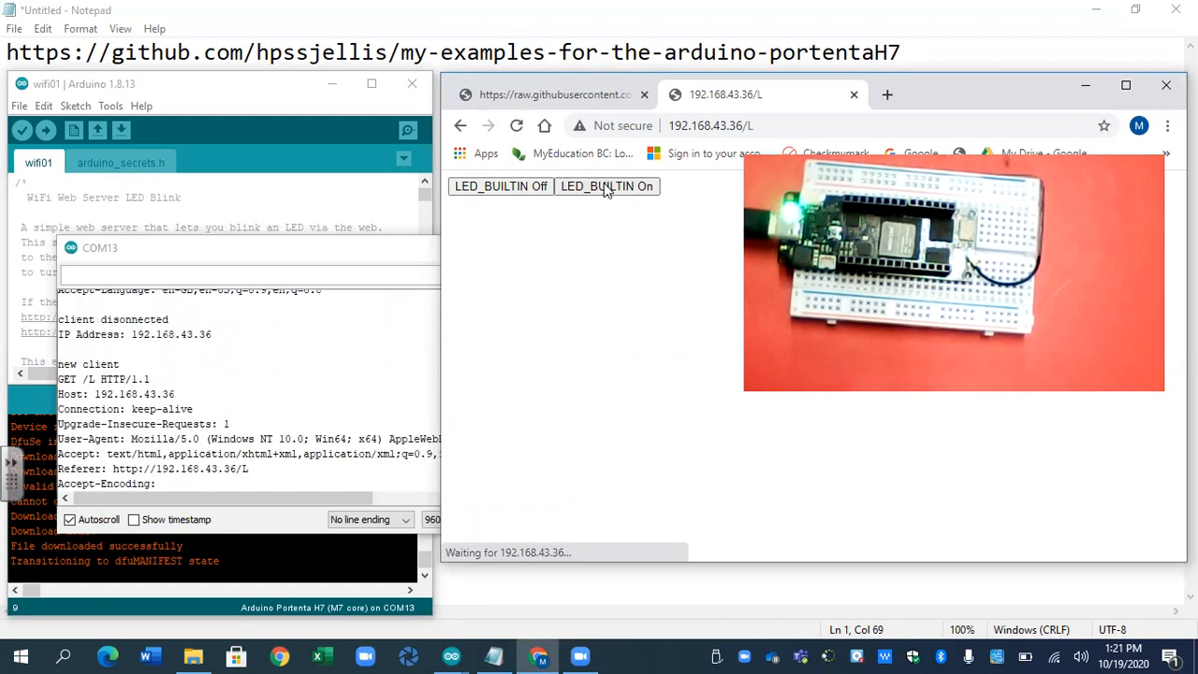
left_click(606, 186)
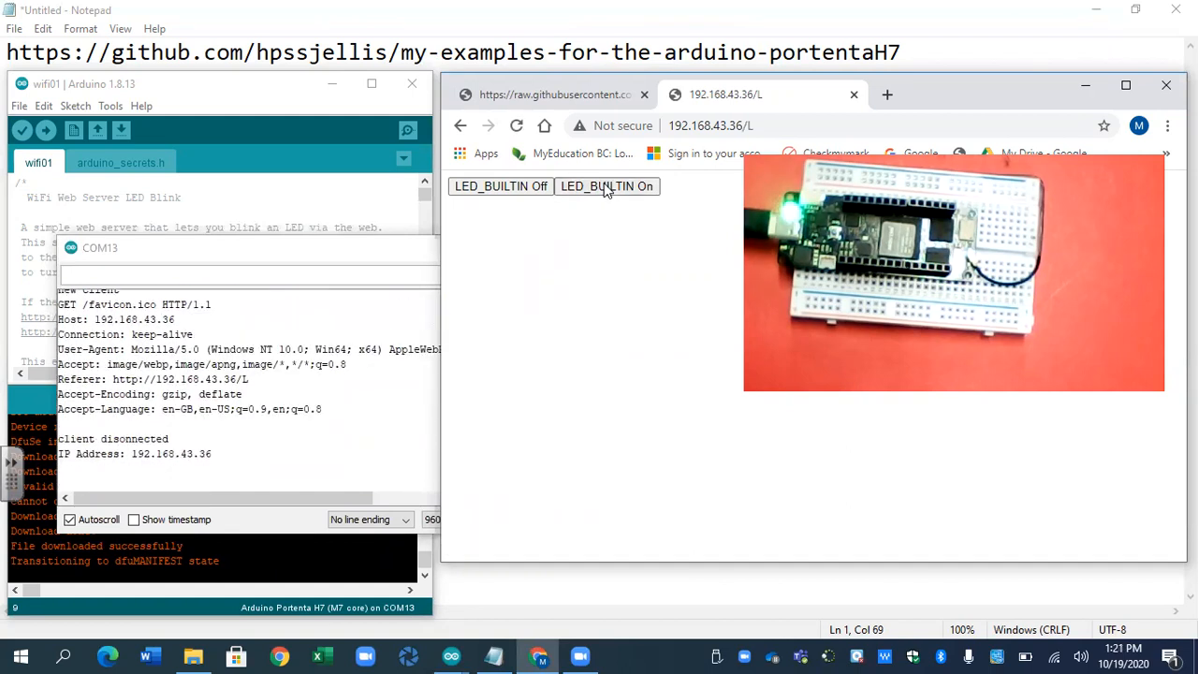
left_click(500, 187)
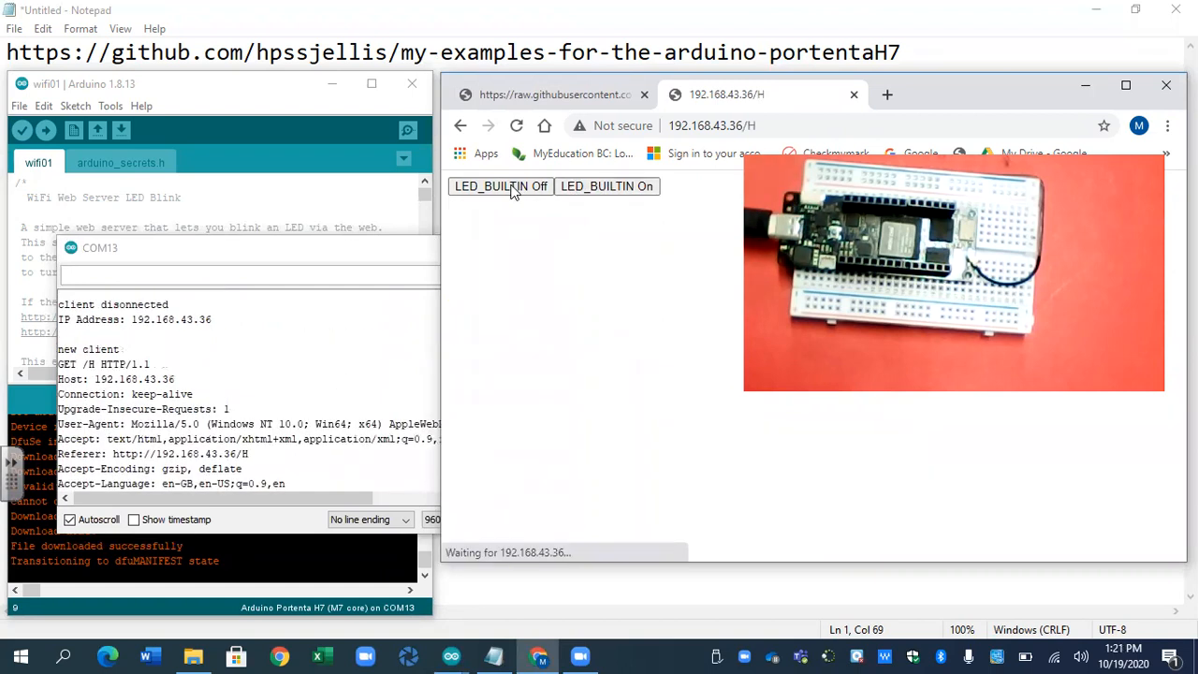
left_click(599, 192)
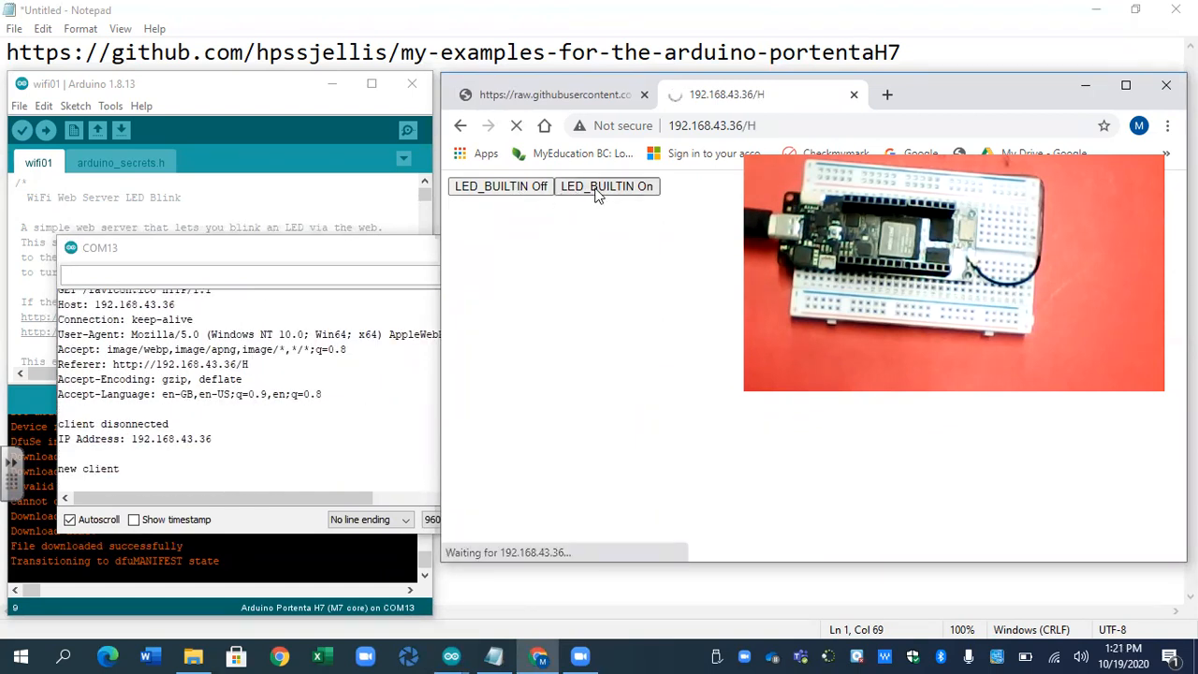